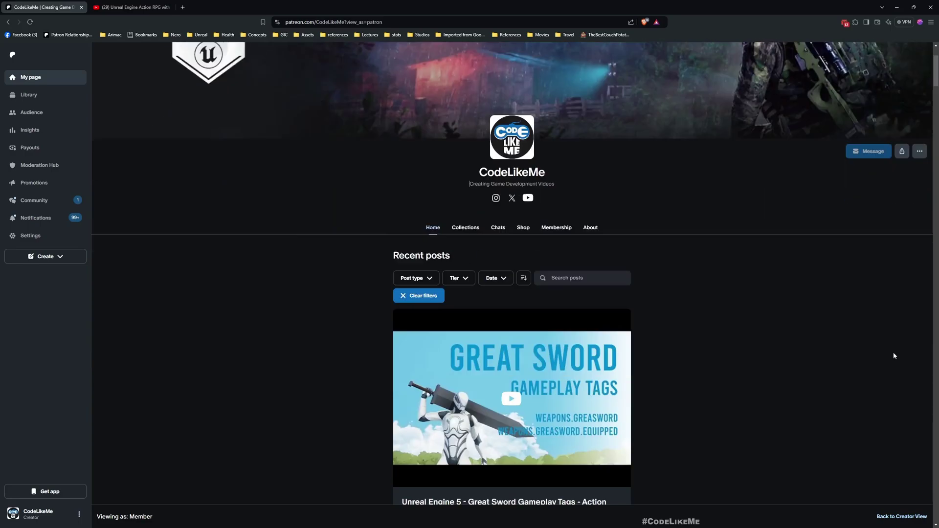
pyautogui.scroll(-5, 891, 350)
pyautogui.scroll(-5, 873, 343)
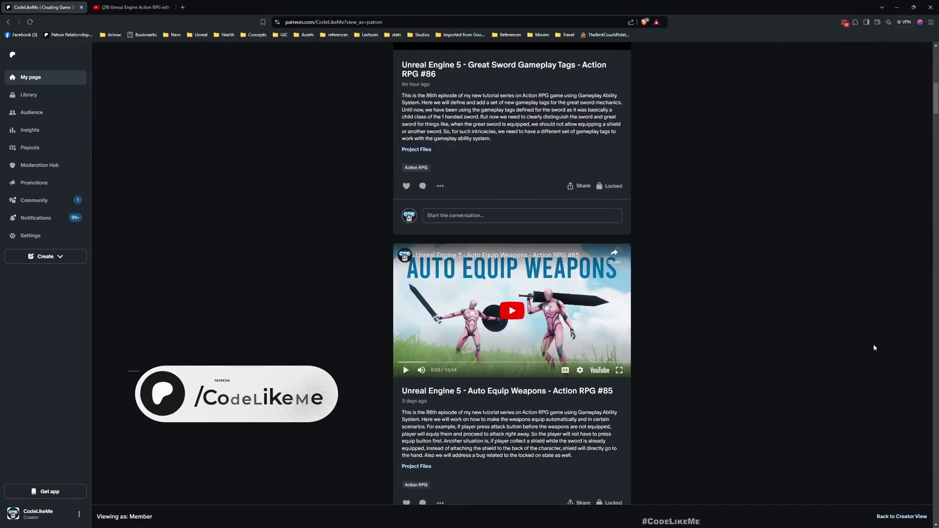
pyautogui.scroll(-4, 848, 339)
pyautogui.scroll(-3, 846, 339)
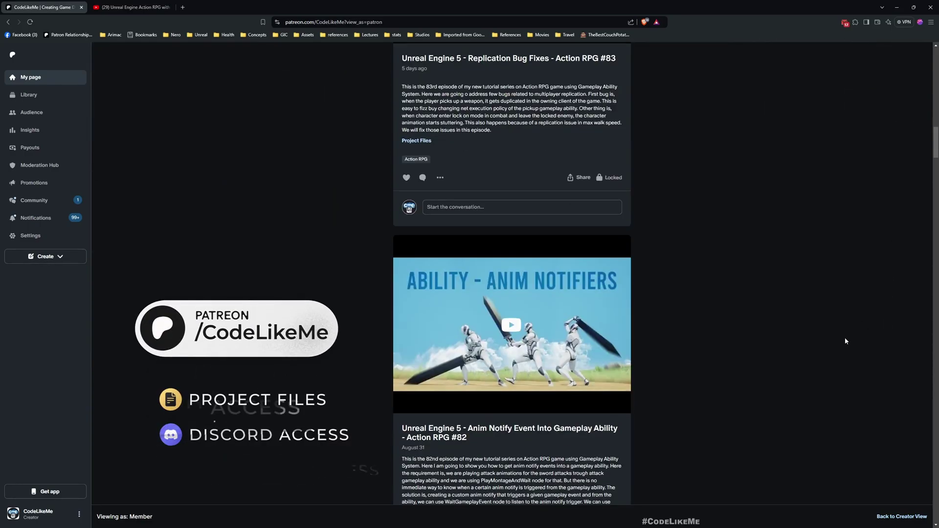
pyautogui.scroll(-5, 844, 338)
pyautogui.scroll(-5, 839, 332)
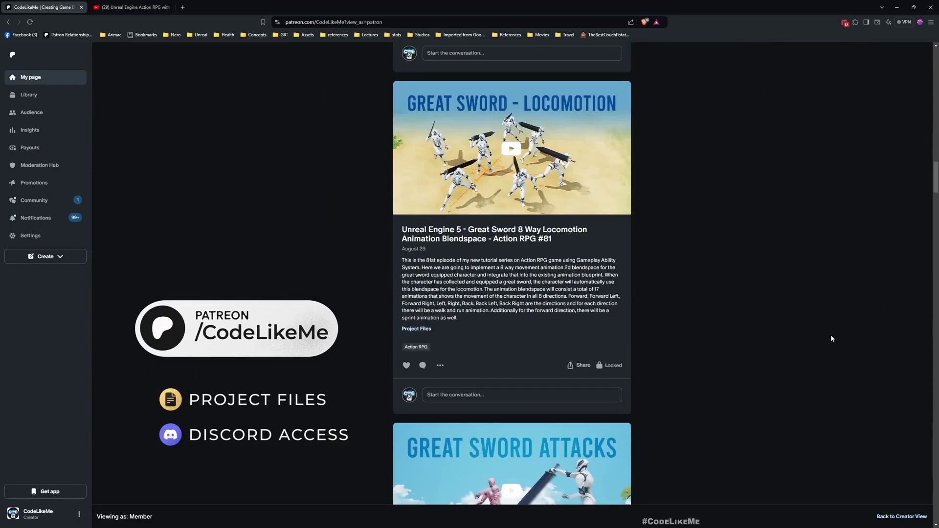
pyautogui.scroll(-5, 831, 334)
pyautogui.scroll(-4, 823, 339)
pyautogui.scroll(-5, 819, 344)
pyautogui.scroll(-5, 820, 341)
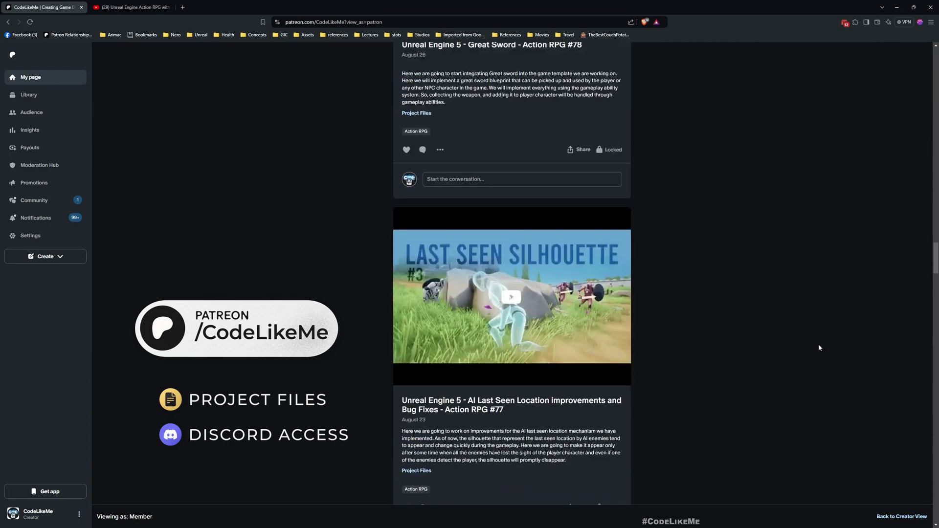
pyautogui.scroll(-5, 818, 344)
pyautogui.scroll(-4, 817, 344)
pyautogui.scroll(-5, 817, 344)
pyautogui.scroll(-5, 811, 338)
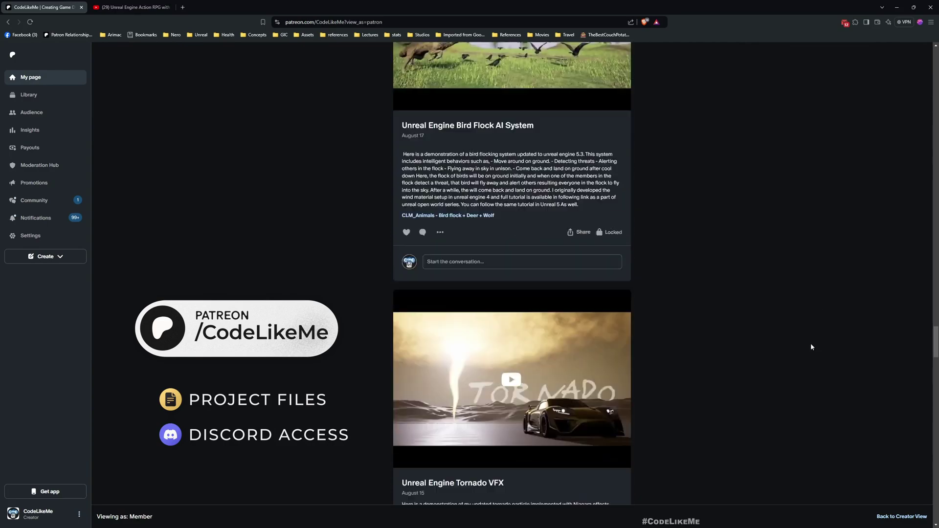
pyautogui.scroll(-4, 811, 343)
pyautogui.scroll(-4, 809, 345)
pyautogui.scroll(-5, 806, 347)
pyautogui.scroll(-5, 803, 348)
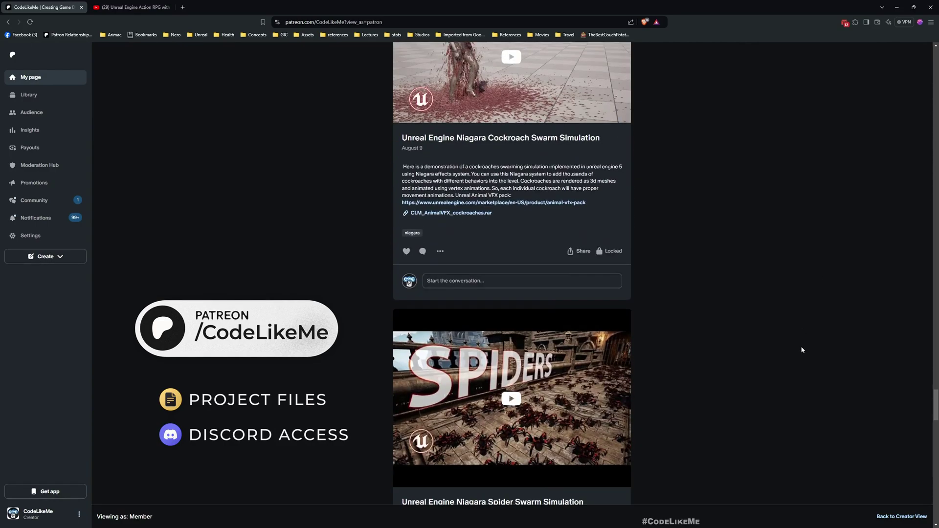
pyautogui.scroll(-5, 800, 349)
pyautogui.scroll(-4, 798, 349)
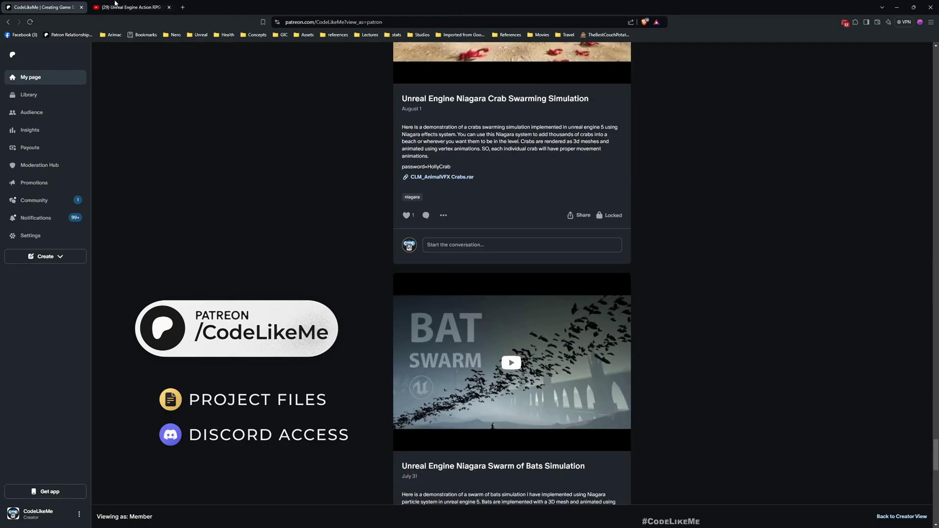
# - Switch to the YouTube tab with the Unreal Engine Action RPG tutorial playlist
pyautogui.click(136, 6)
pyautogui.scroll(-4, 490, 279)
pyautogui.scroll(-4, 491, 279)
pyautogui.scroll(-3, 490, 280)
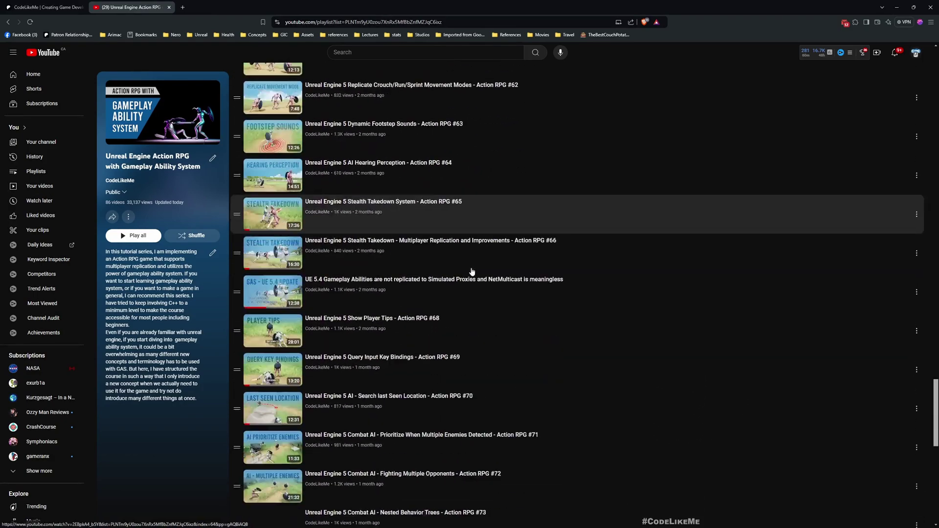
pyautogui.scroll(-4, 471, 272)
pyautogui.scroll(-3, 472, 272)
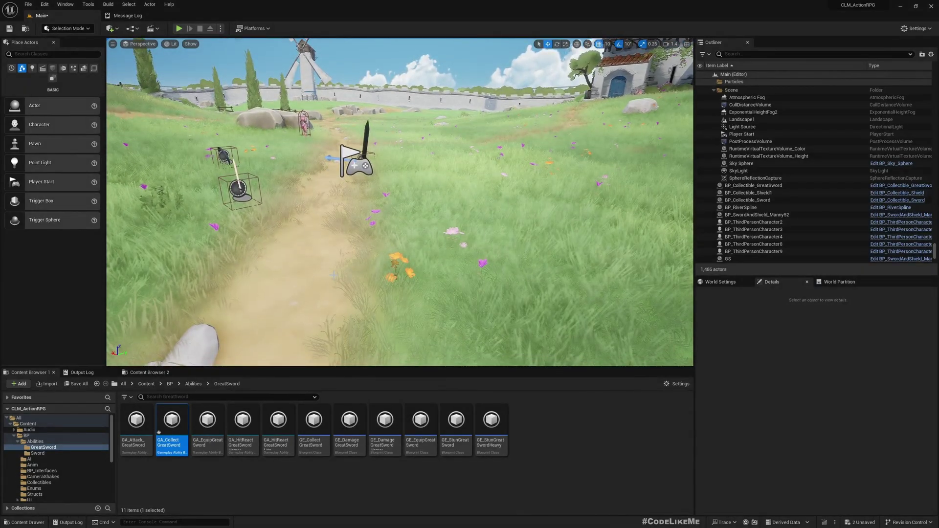
pyautogui.press('F11')
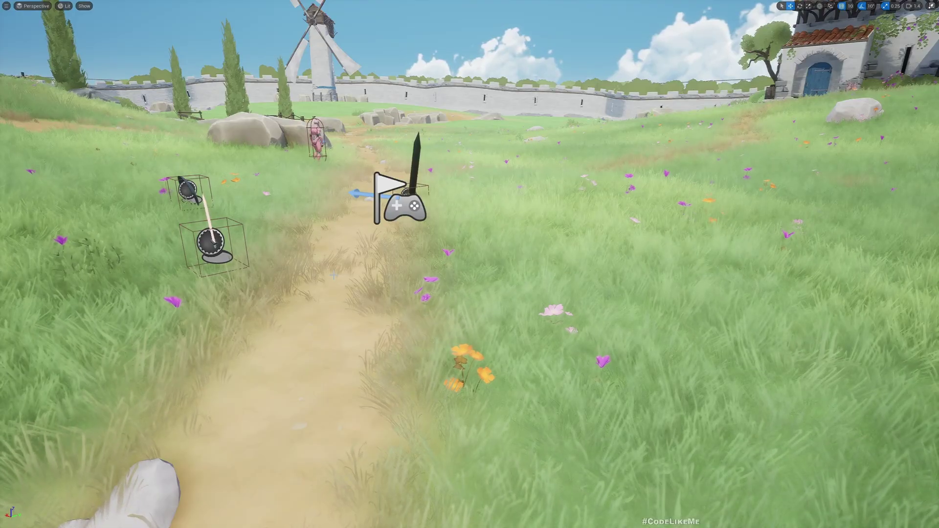
pyautogui.hotkey('alt', 'p')
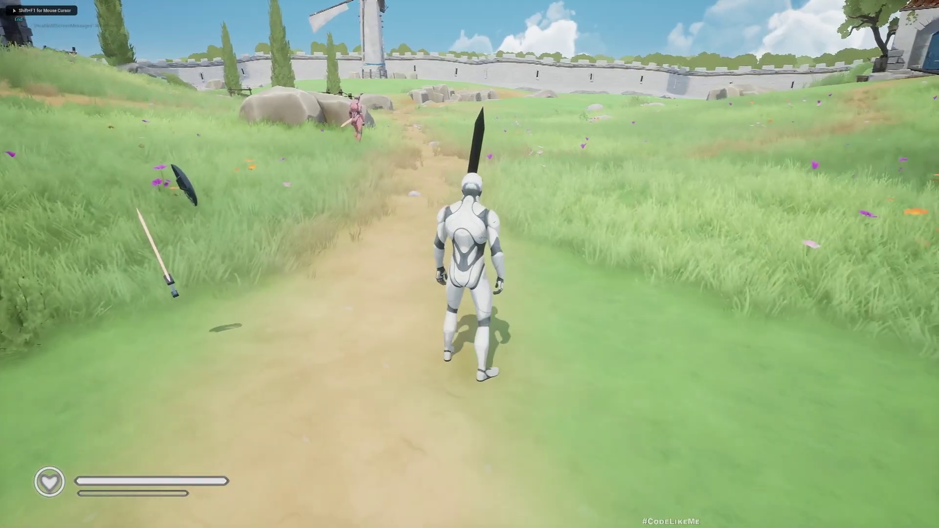
pyautogui.press('w')
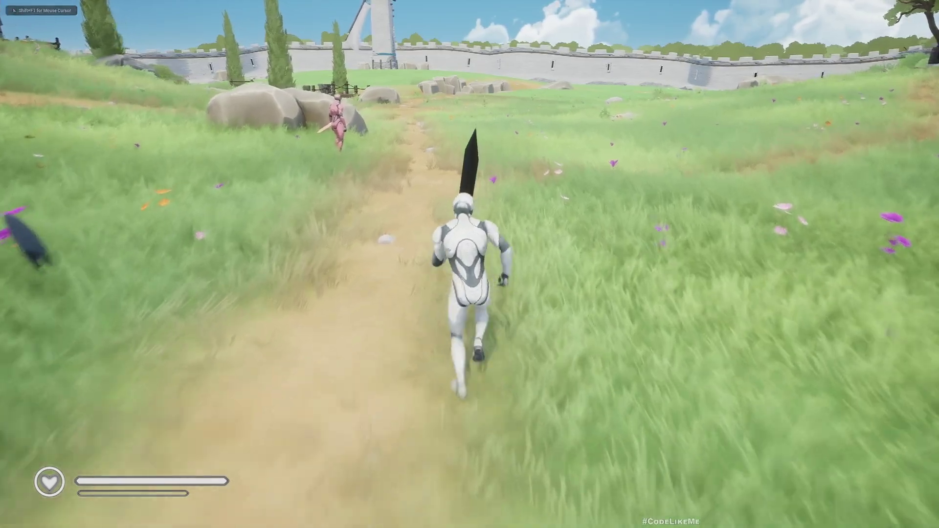
pyautogui.press('s')
pyautogui.press('d')
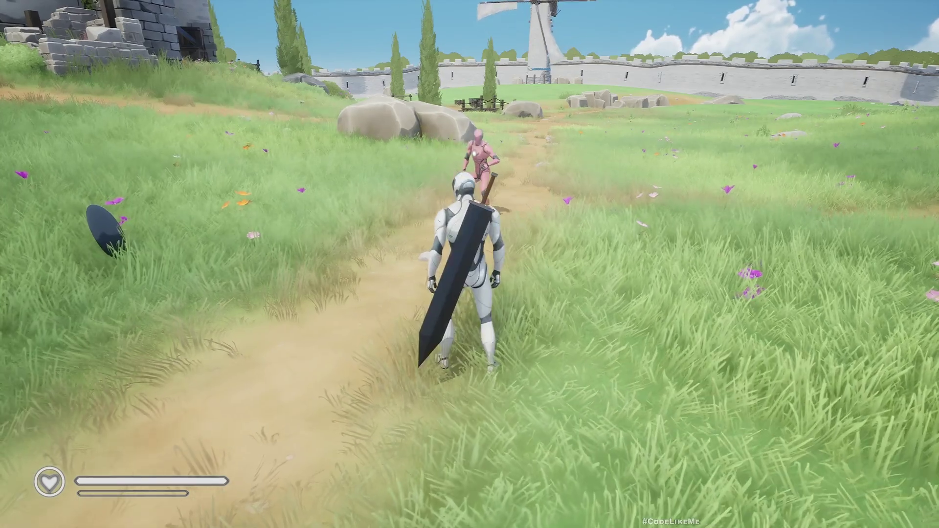
pyautogui.press('w')
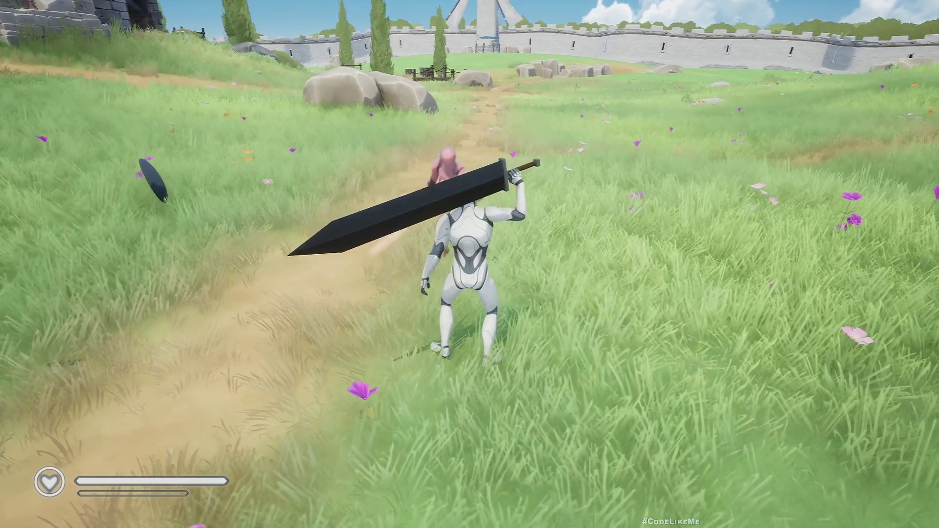
pyautogui.press('w')
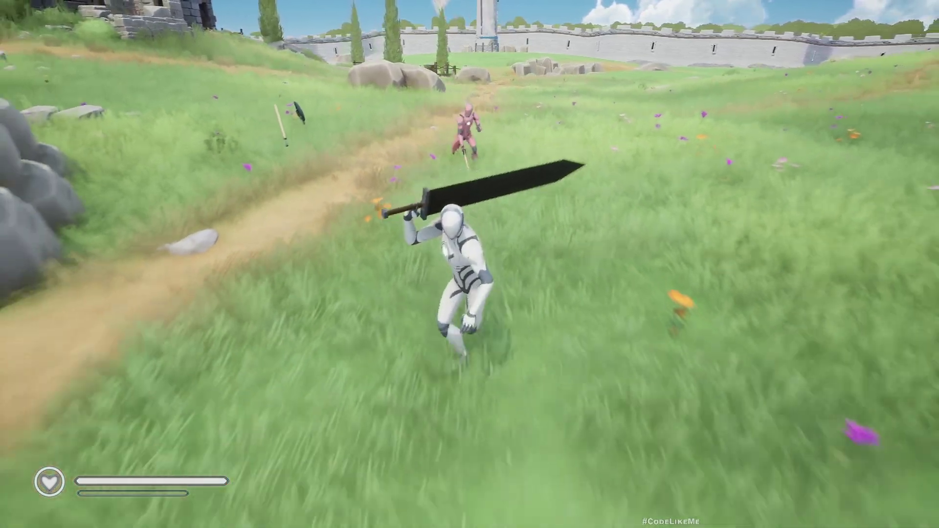
pyautogui.press('w')
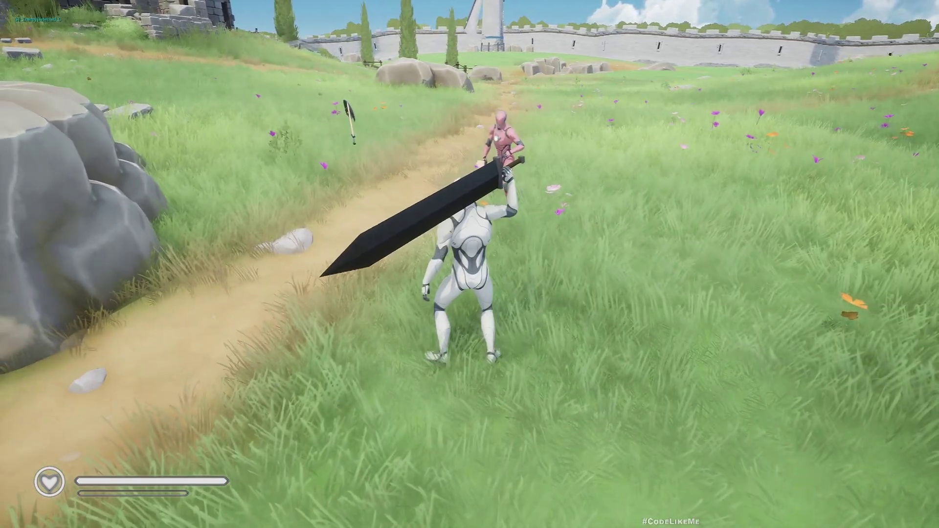
pyautogui.press('w')
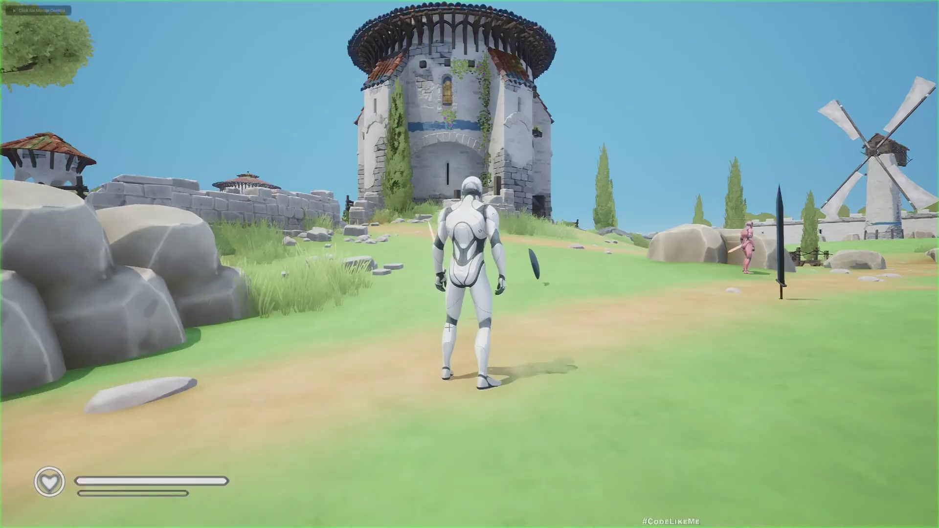
pyautogui.press('w')
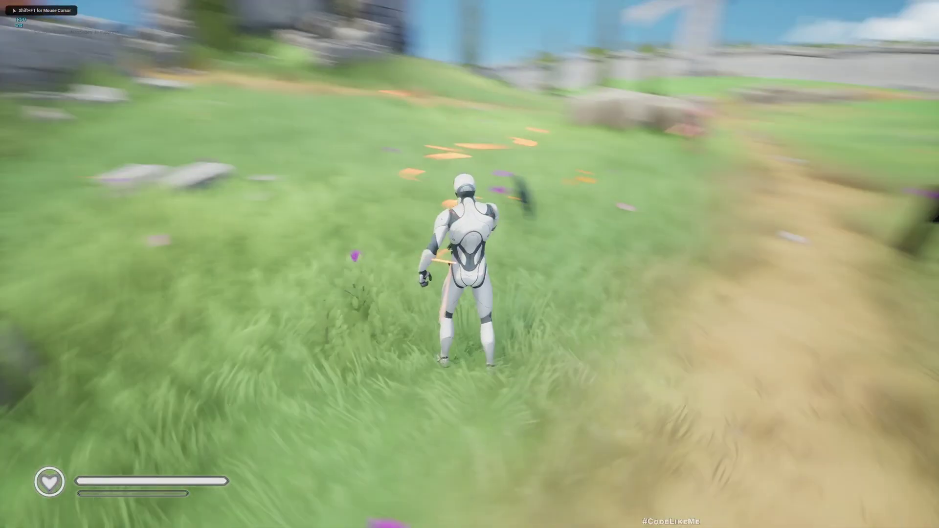
pyautogui.click(470, 264)
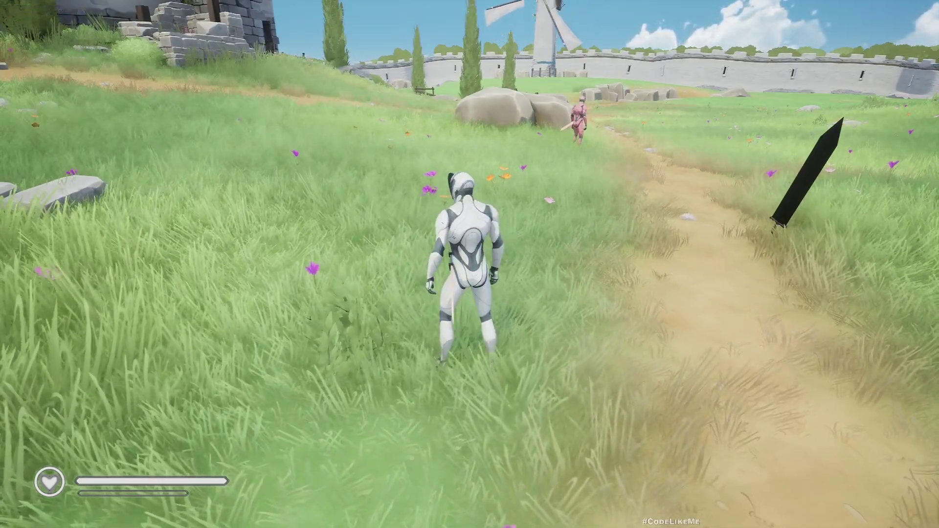
pyautogui.press('Escape')
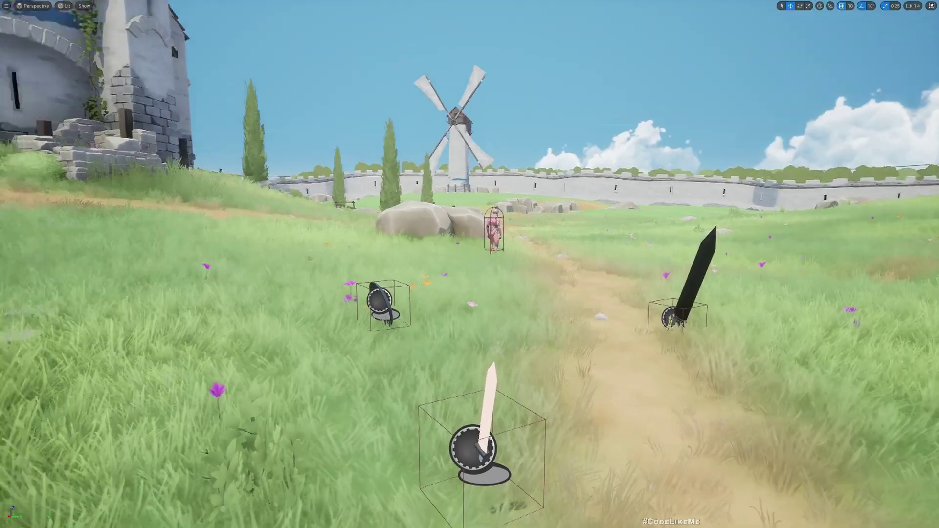
pyautogui.moveTo(470, 293); pyautogui.dragTo(514, 278, button='right')
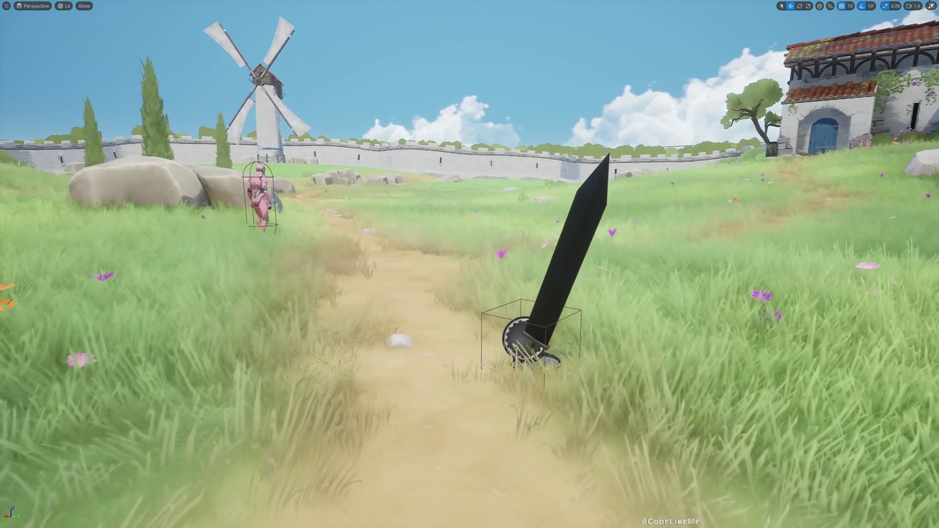
pyautogui.moveTo(470, 294); pyautogui.dragTo(440, 379, button='right')
pyautogui.press('F11')
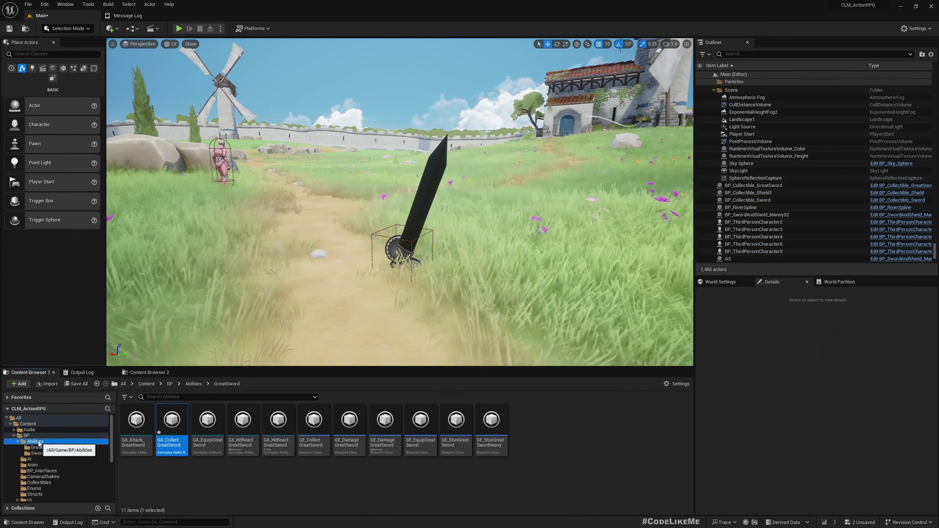
# - Show the Abilities folder contents and focus the asset search box
pyautogui.click(35, 441)
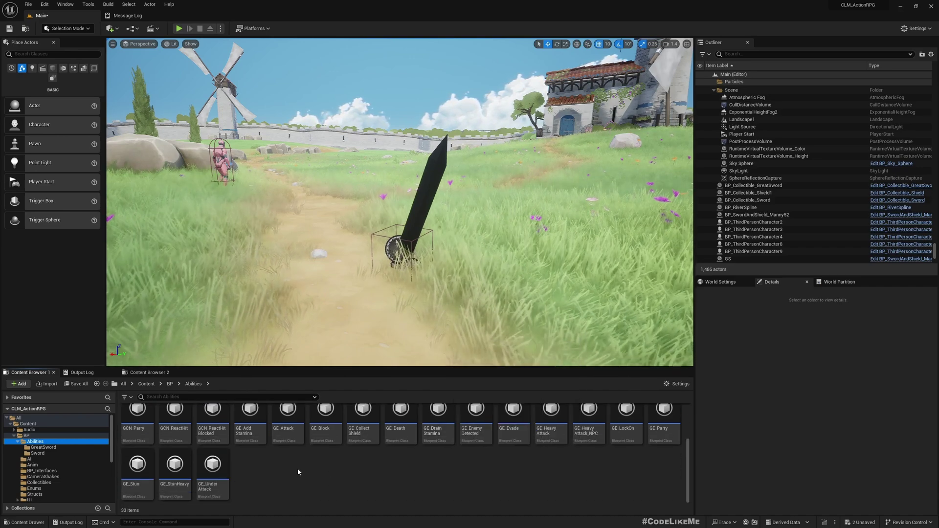
pyautogui.scroll(-2, 296, 467)
pyautogui.scroll(2, 220, 440)
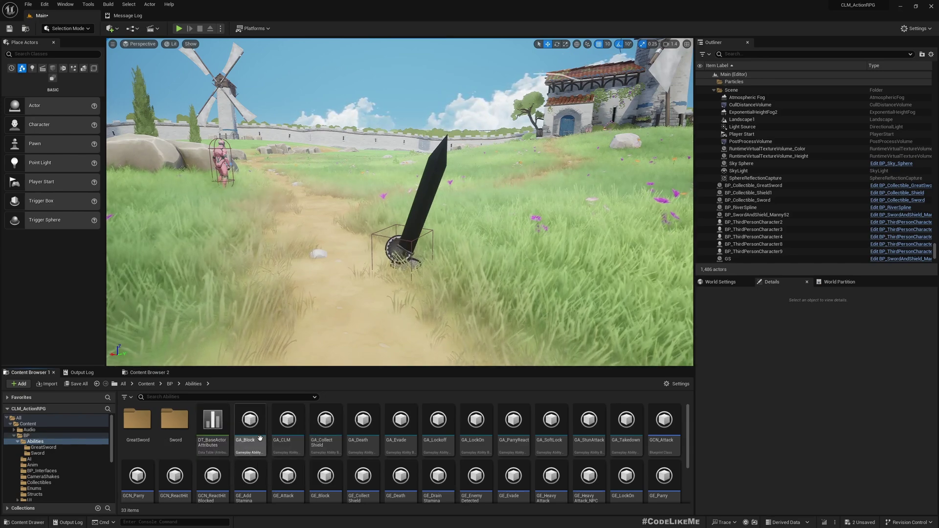
pyautogui.click(205, 397)
pyautogui.write('uneq')
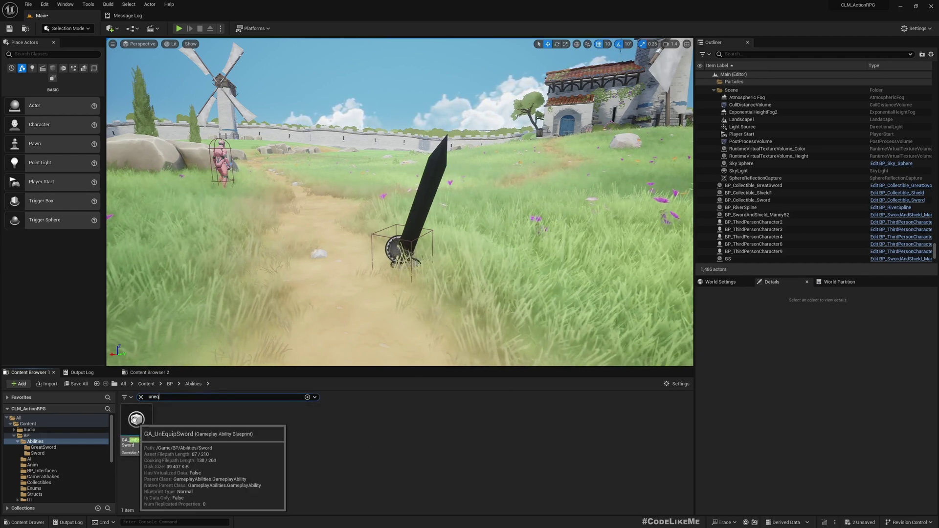
# - Open GA_UnEquipSword, pan its graph, and check the message log before returning
pyautogui.doubleClick(136, 426)
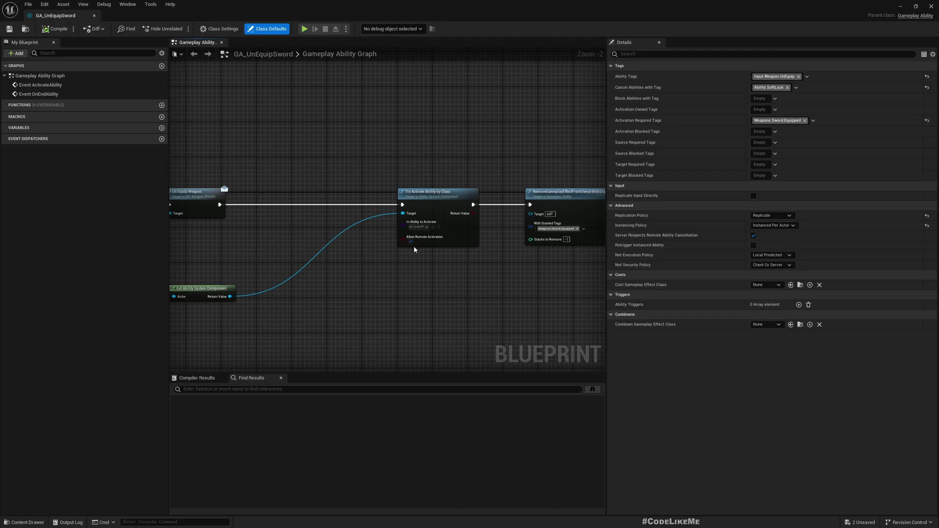
pyautogui.moveTo(530, 292); pyautogui.dragTo(443, 280, button='right')
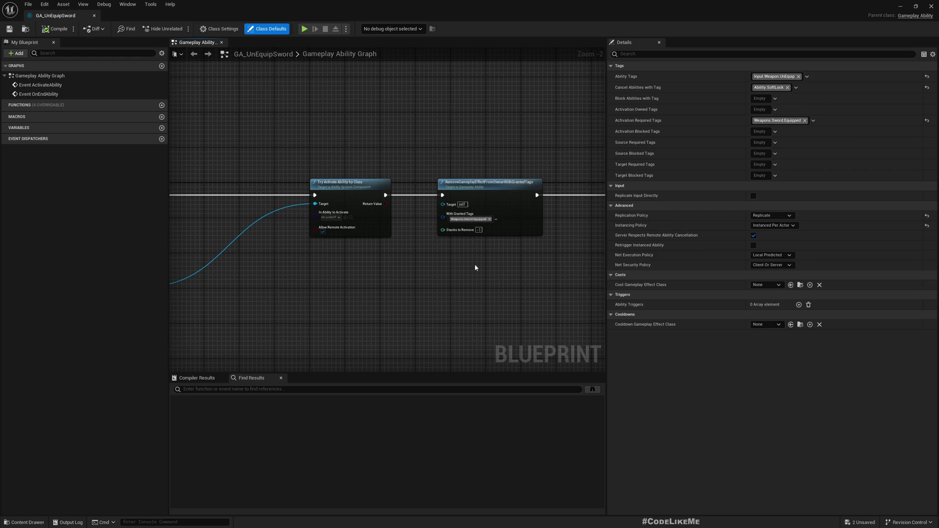
pyautogui.moveTo(347, 304); pyautogui.dragTo(440, 286, button='right')
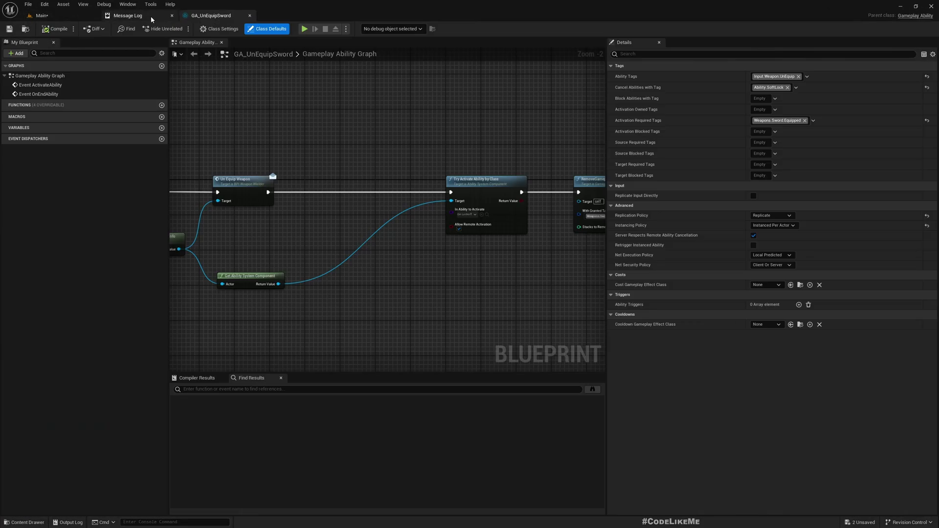
pyautogui.click(151, 16)
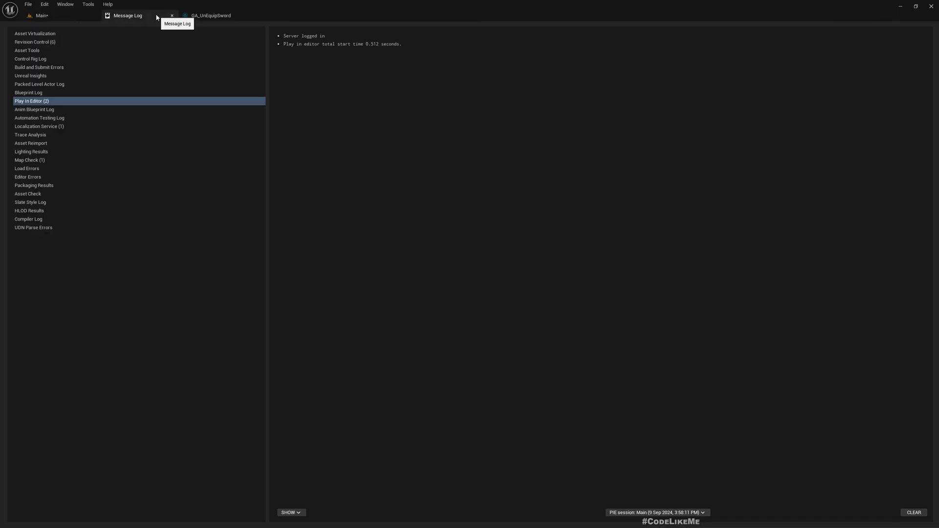
pyautogui.click(171, 16)
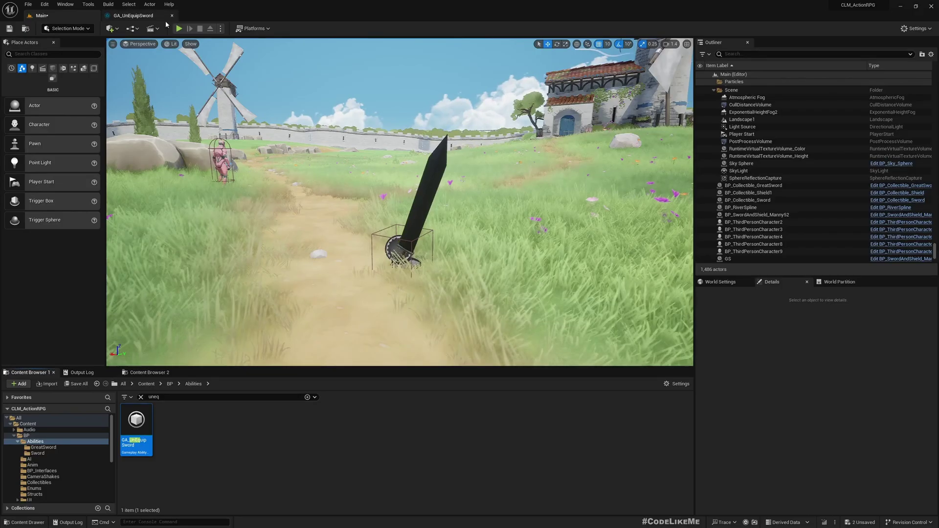
pyautogui.click(127, 16)
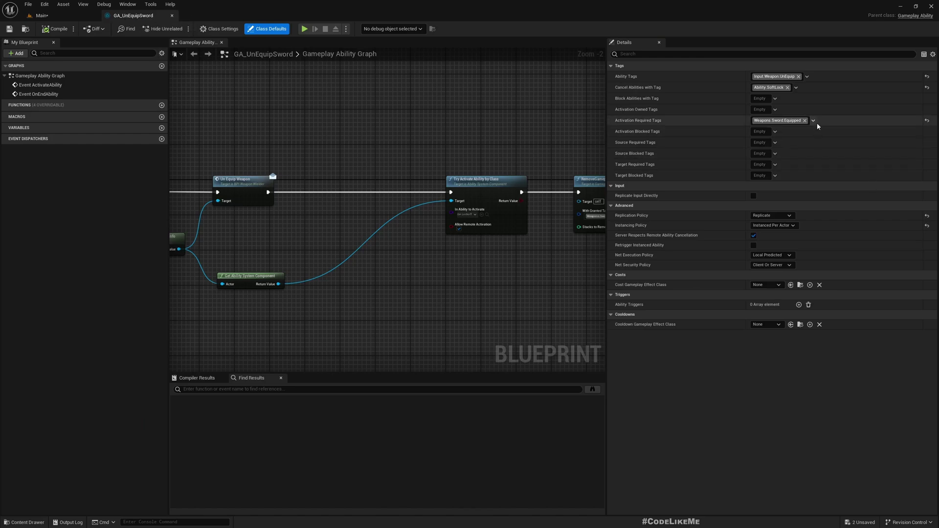
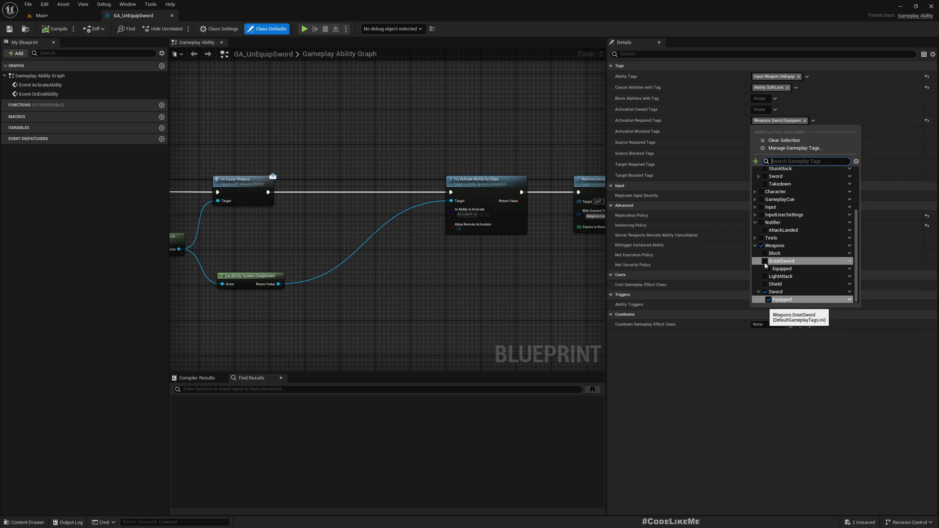
# - Review GA_UnEquipSword's activation required tags and its earlier graph nodes
pyautogui.click(769, 420)
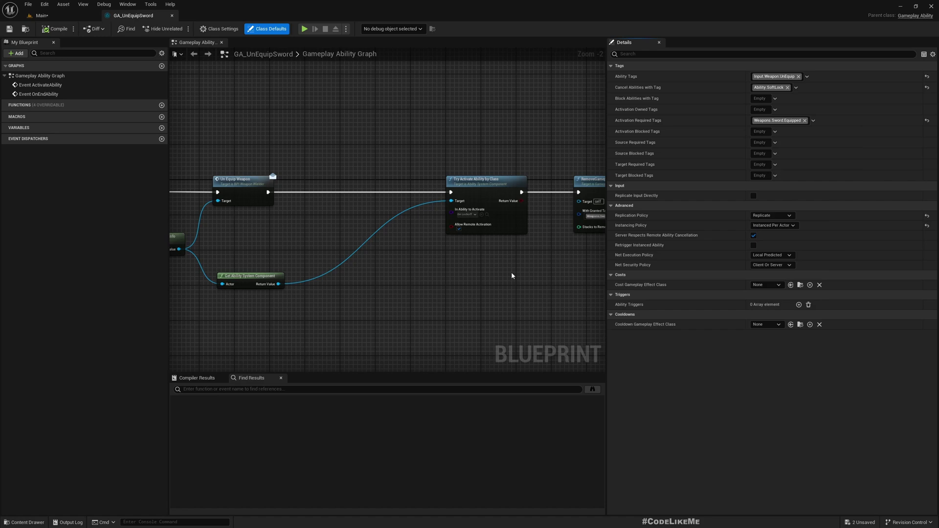
pyautogui.click(814, 121)
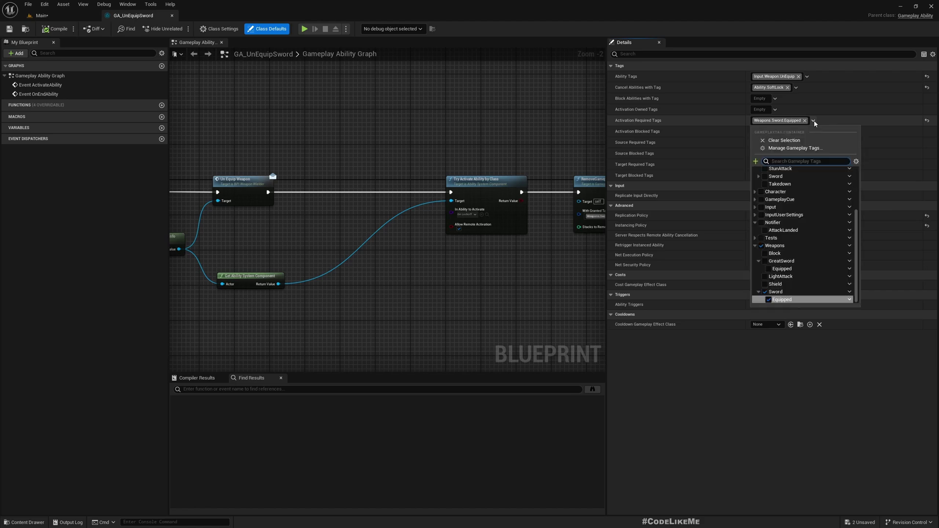
pyautogui.moveTo(328, 131)
pyautogui.mouseDown(button='right')
pyautogui.moveTo(602, 130)
pyautogui.moveTo(471, 131)
pyautogui.mouseUp(button='right')
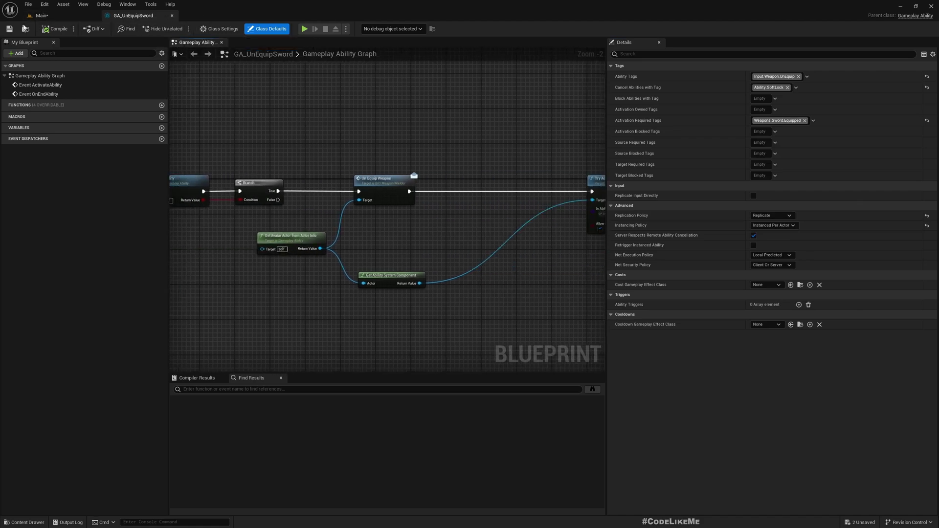
# - Create a child Blueprint of GA_UnEquipSword named GA_UnEquipGreat
pyautogui.click(42, 16)
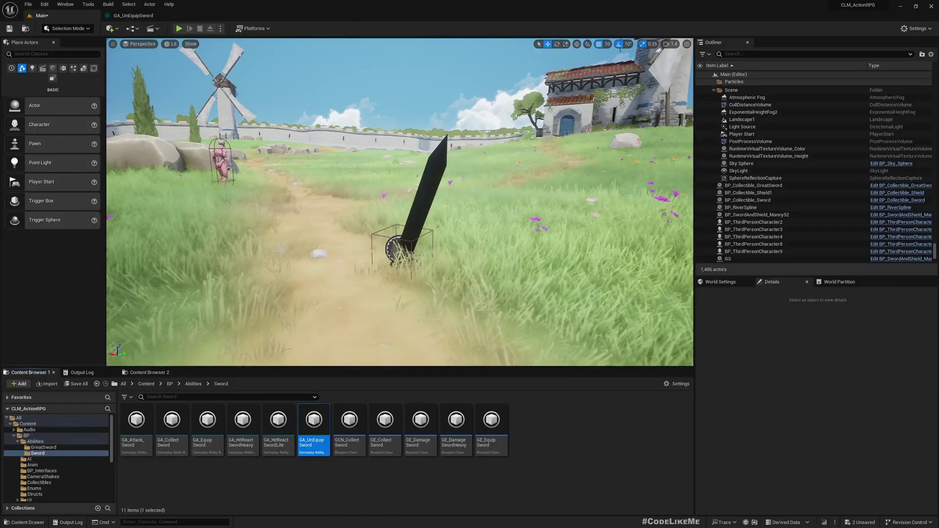
pyautogui.rightClick(309, 428)
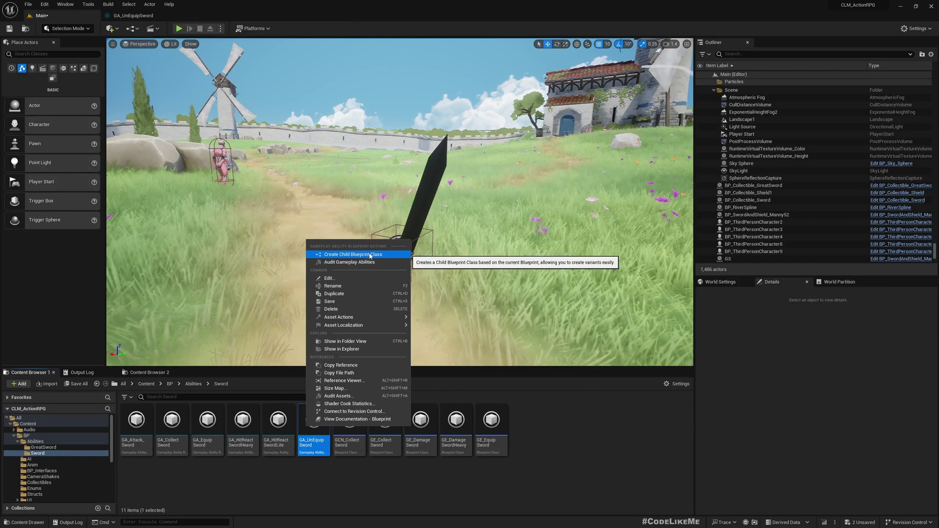
pyautogui.click(371, 254)
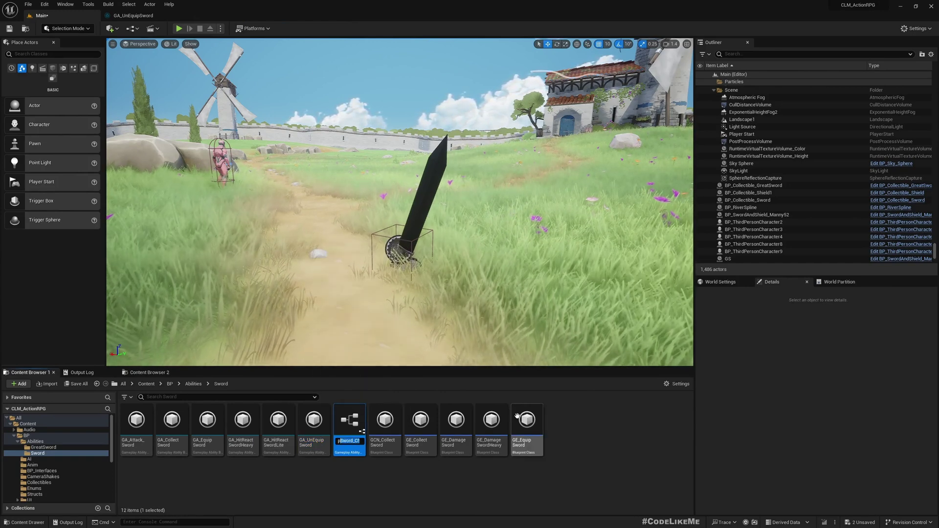
pyautogui.write('EquipGrea')
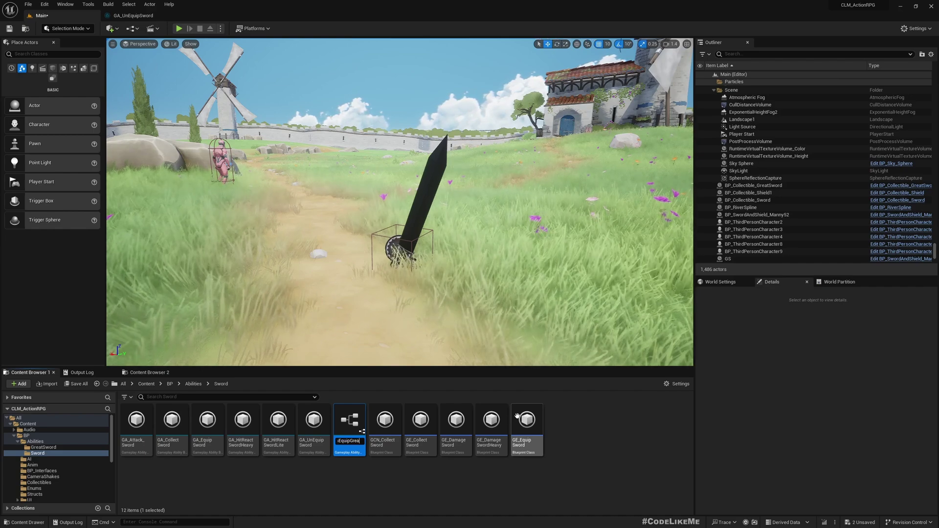
pyautogui.write('t')
pyautogui.press('Return')
pyautogui.press('Return')
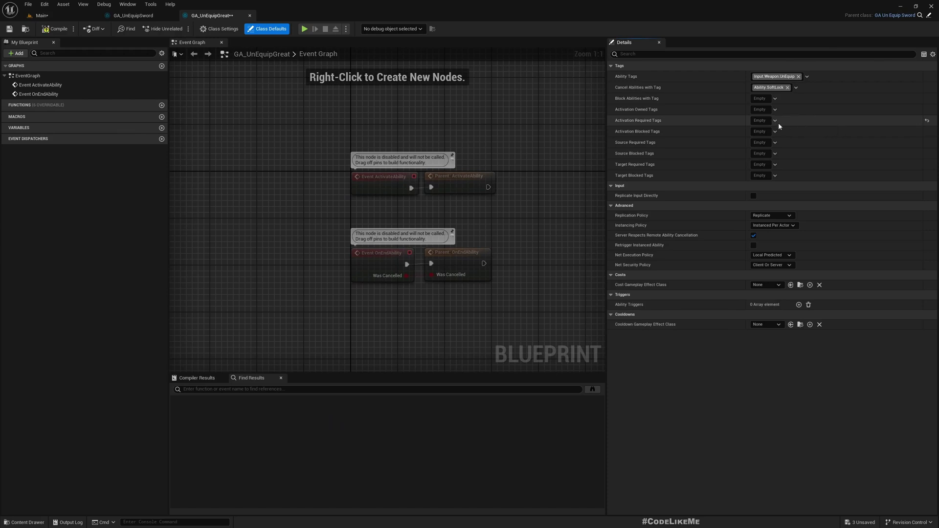
# - Restore the sword tag, then set Activation Required Tags to only Weapons.GreatSword.Equipped
pyautogui.click(775, 121)
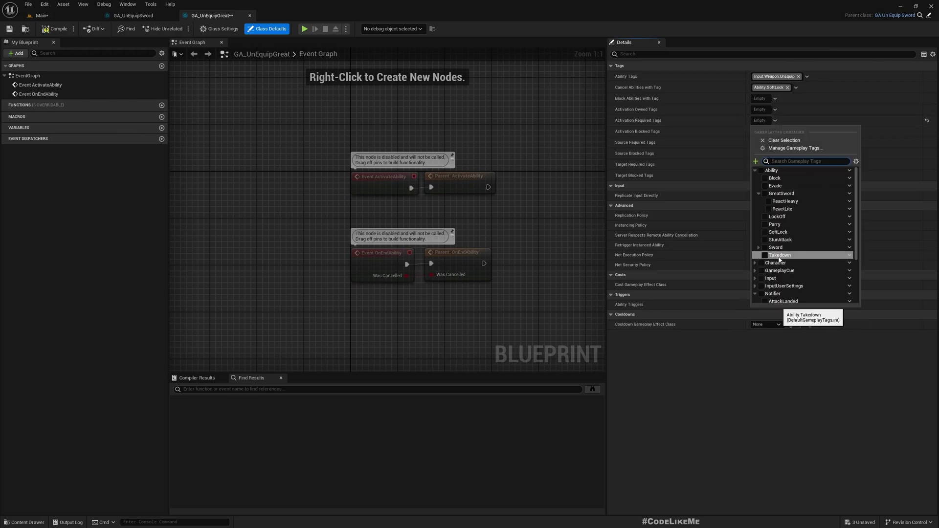
pyautogui.click(850, 96)
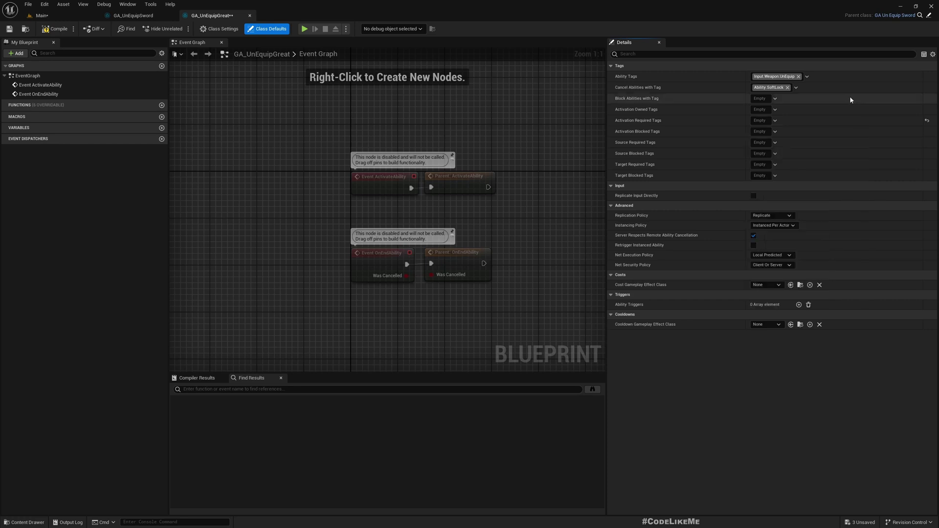
pyautogui.hotkey('ctrl', 'z')
pyautogui.click(814, 121)
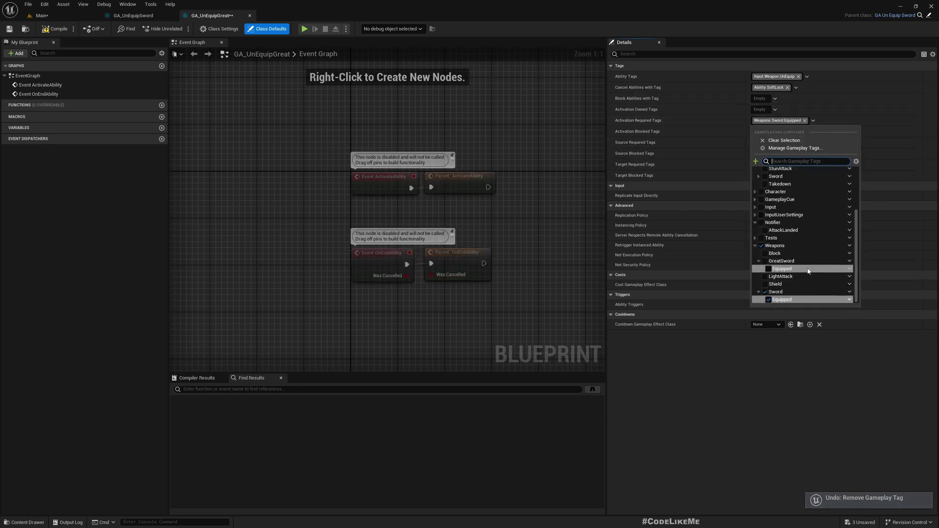
pyautogui.click(769, 269)
pyautogui.moveTo(776, 292)
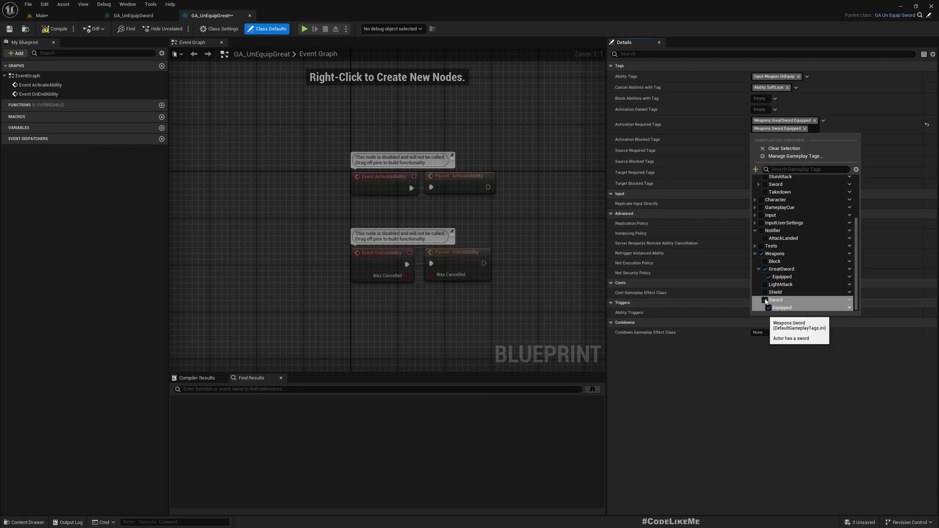
pyautogui.moveTo(514, 136); pyautogui.dragTo(479, 134, button='right')
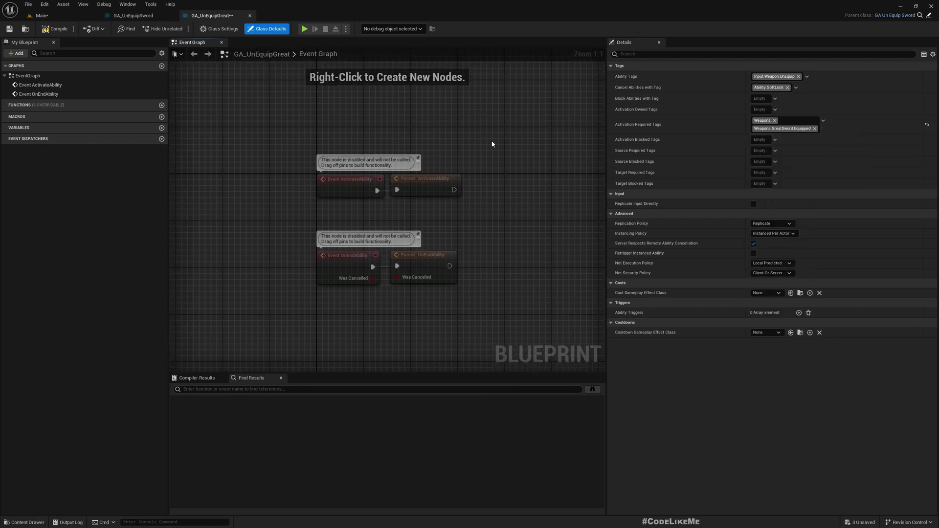
pyautogui.click(776, 121)
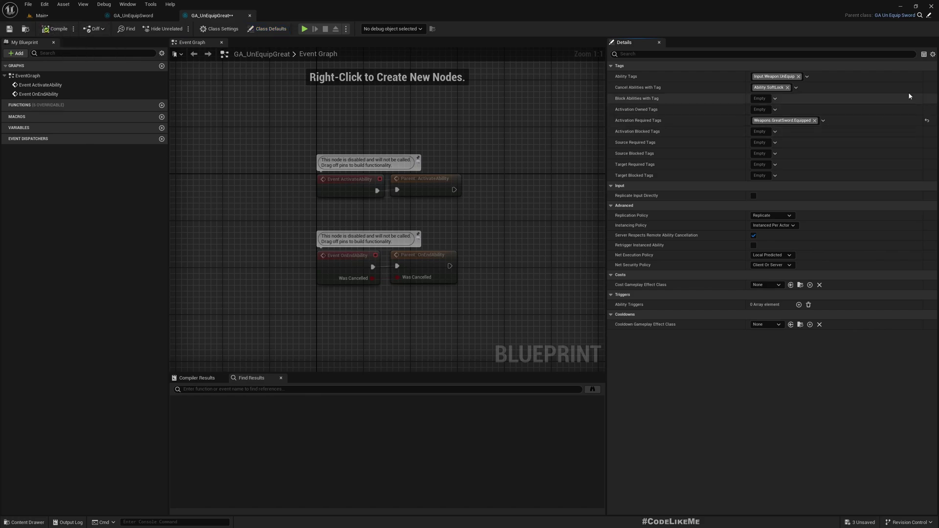
# - Open the parent GA_UnEquipSword graph and locate GA_Lockoff in the Content Browser
pyautogui.click(928, 17)
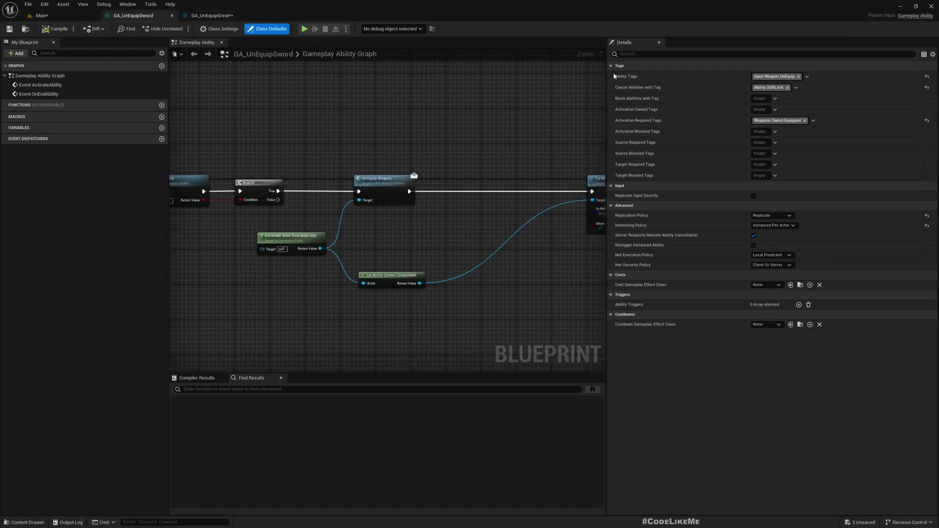
pyautogui.moveTo(492, 237); pyautogui.dragTo(282, 192, button='right')
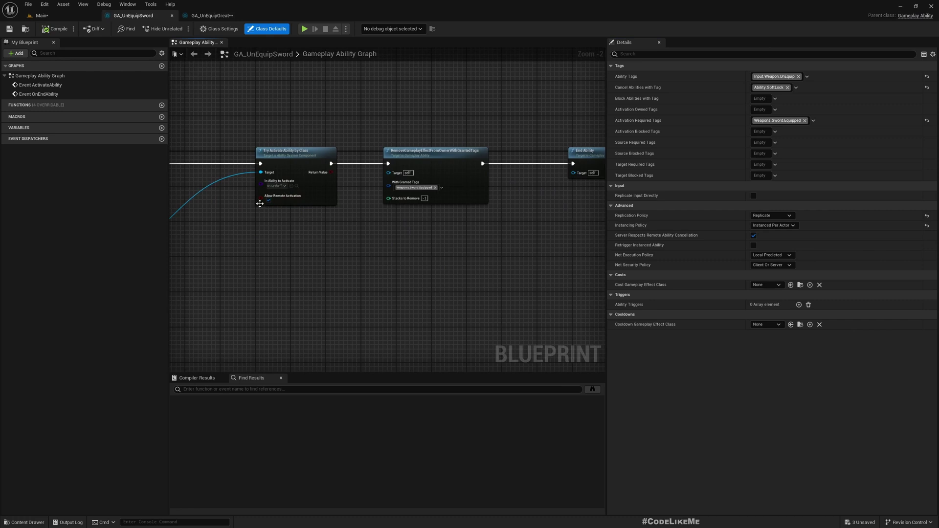
pyautogui.scroll(1, 260, 204)
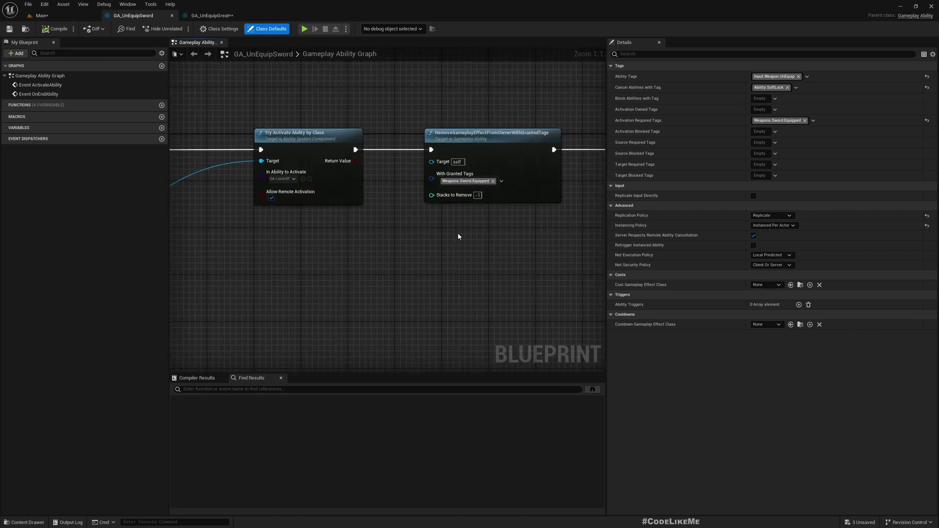
pyautogui.click(309, 179)
# - Inspect GA_Lockoff's movement and lock-on nodes, then close it and return to GA_UnEquipSword
pyautogui.doubleClick(438, 430)
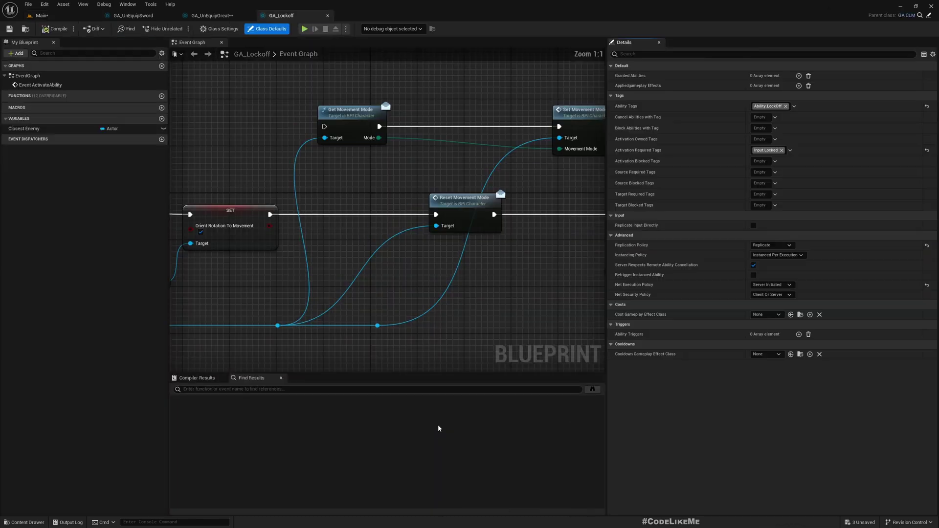
pyautogui.moveTo(317, 247); pyautogui.dragTo(183, 294, button='right')
pyautogui.moveTo(440, 220); pyautogui.dragTo(220, 278, button='right')
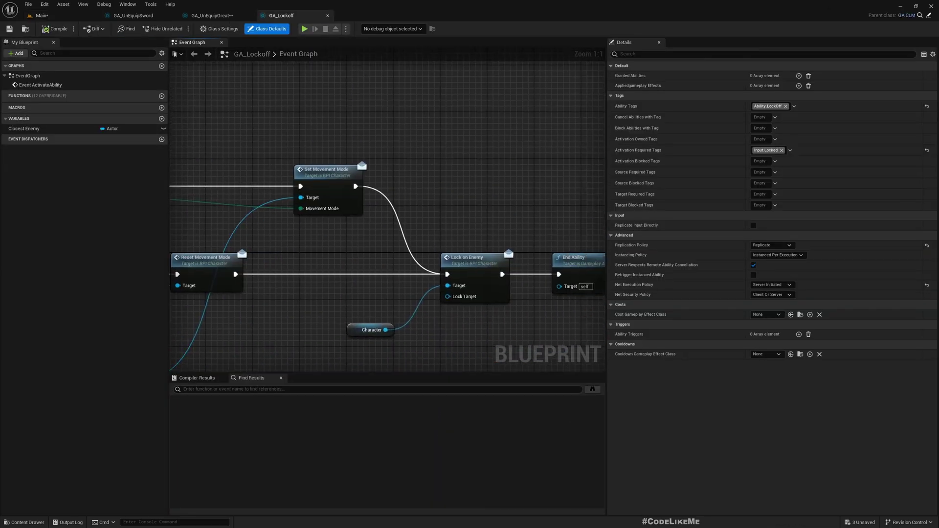
pyautogui.moveTo(540, 172)
pyautogui.mouseDown(button='right')
pyautogui.moveTo(227, 132)
pyautogui.moveTo(513, 184)
pyautogui.moveTo(250, 141)
pyautogui.mouseUp(button='right')
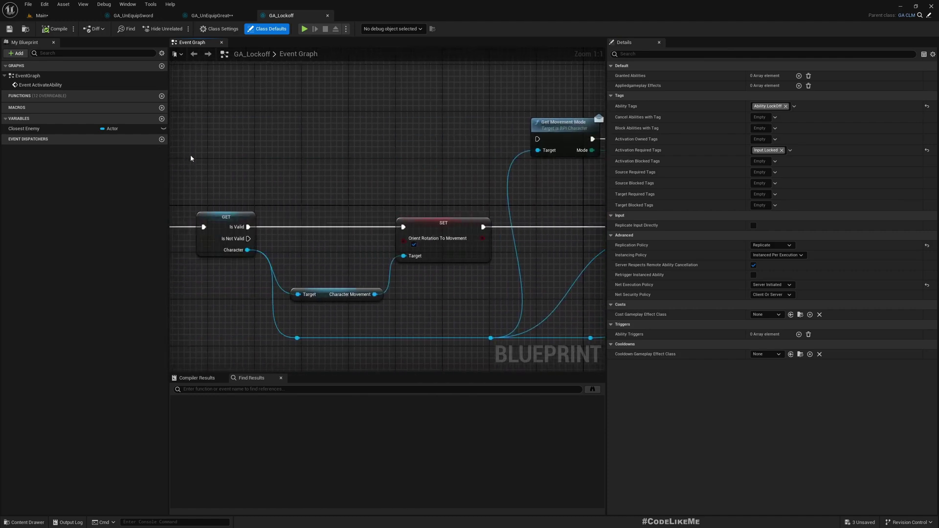
pyautogui.moveTo(191, 154); pyautogui.dragTo(349, 173, button='right')
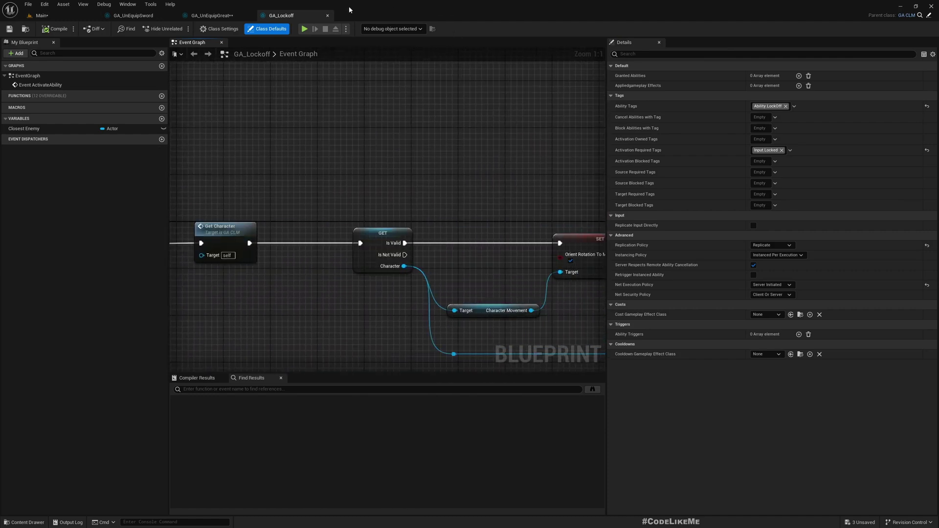
pyautogui.click(327, 17)
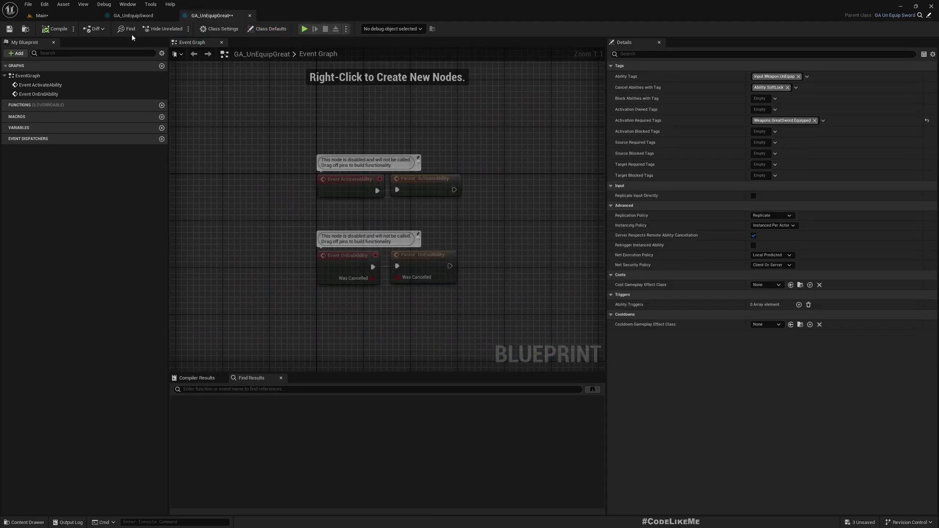
pyautogui.click(132, 16)
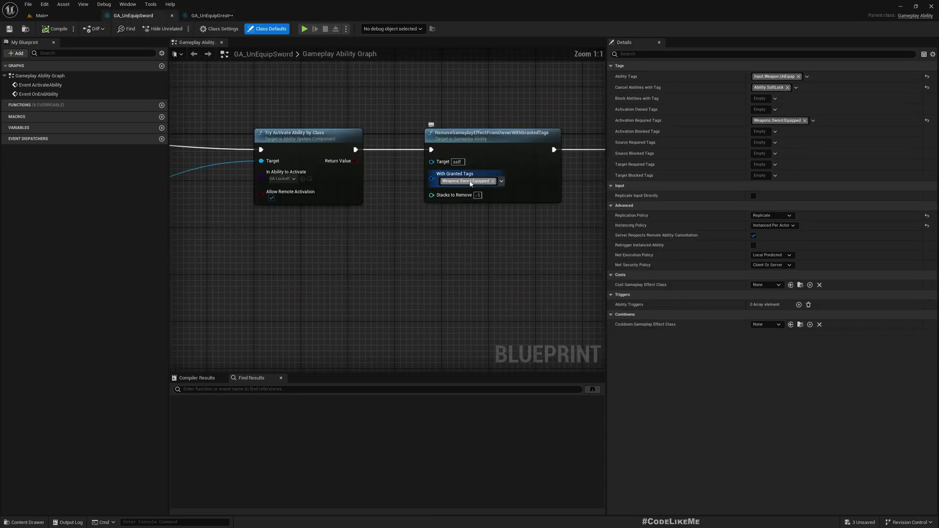
# - Select the RemoveGameplayEffect node and recenter the graph around it
pyautogui.click(447, 154)
pyautogui.moveTo(469, 250); pyautogui.dragTo(369, 318, button='right')
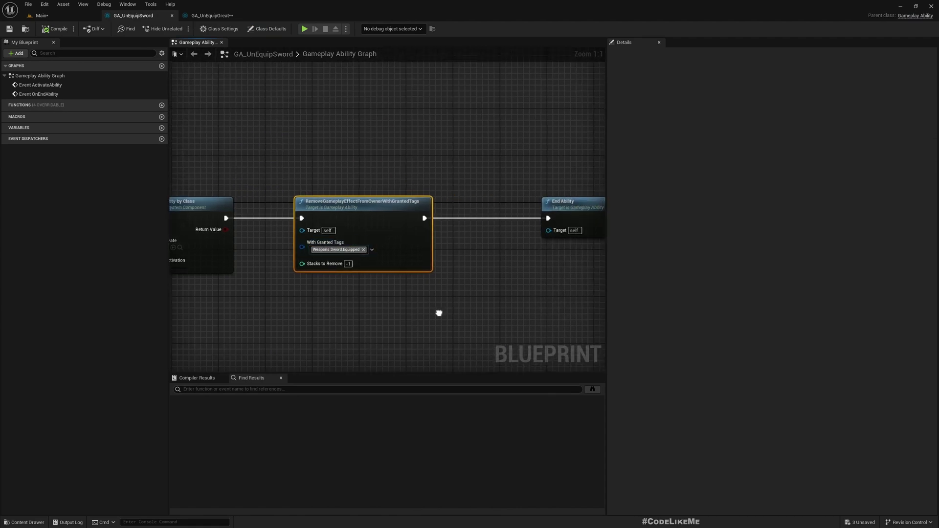
pyautogui.moveTo(440, 308); pyautogui.dragTo(422, 321, button='right')
pyautogui.moveTo(519, 282); pyautogui.dragTo(630, 276, button='right')
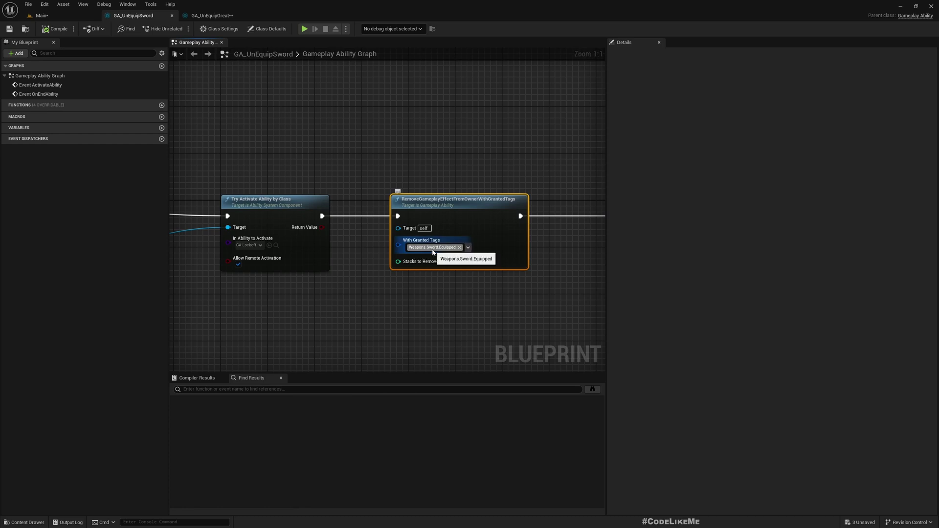
# - Promote With Granted Tags to a RemoveEffectTags variable, compile, and move its getter lower
pyautogui.rightClick(399, 244)
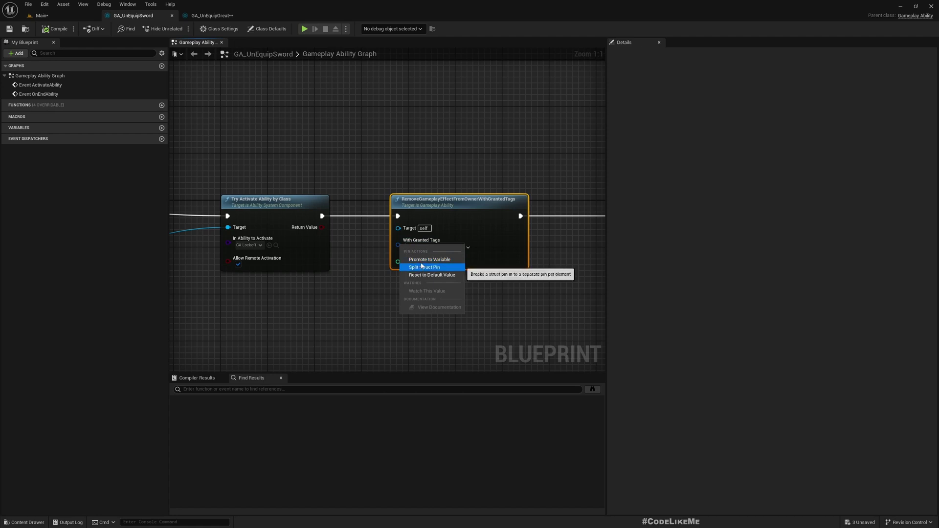
pyautogui.click(423, 261)
pyautogui.write('RemoveEffectTags')
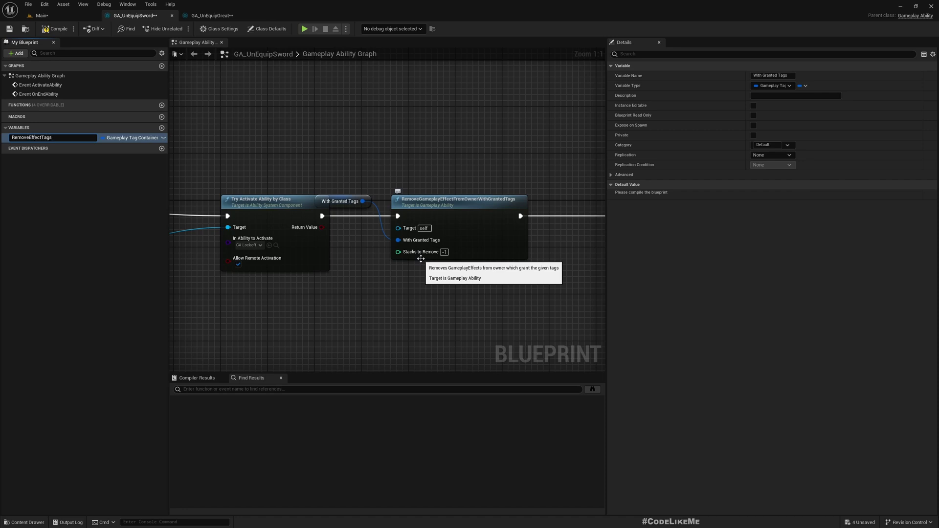
pyautogui.press('Return')
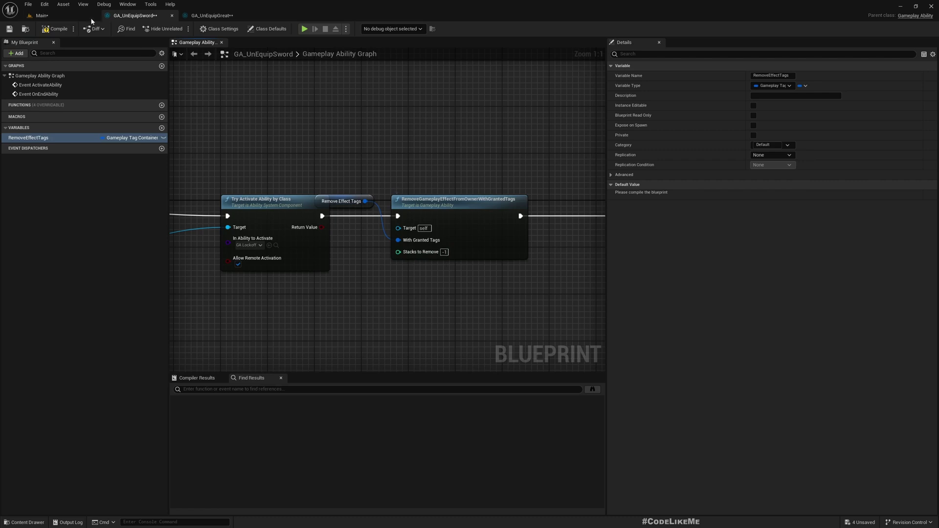
pyautogui.click(58, 29)
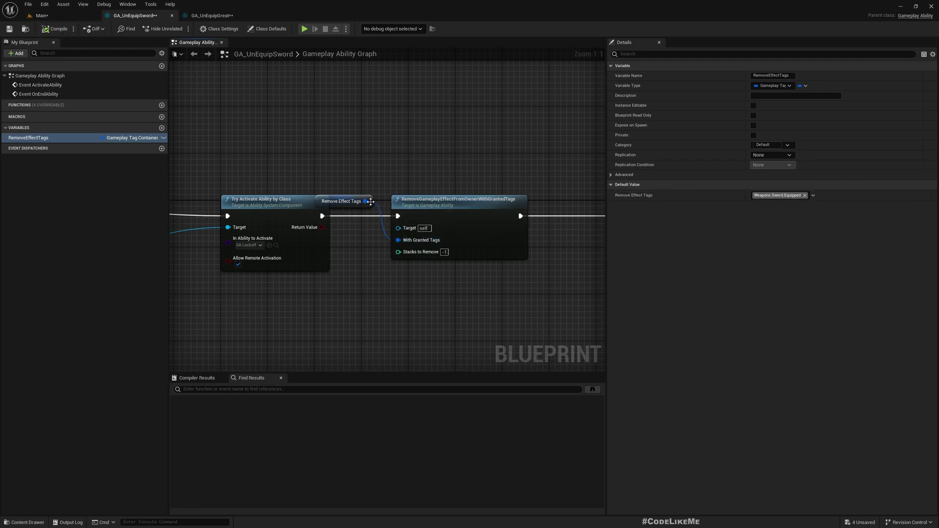
pyautogui.moveTo(342, 202); pyautogui.dragTo(336, 295)
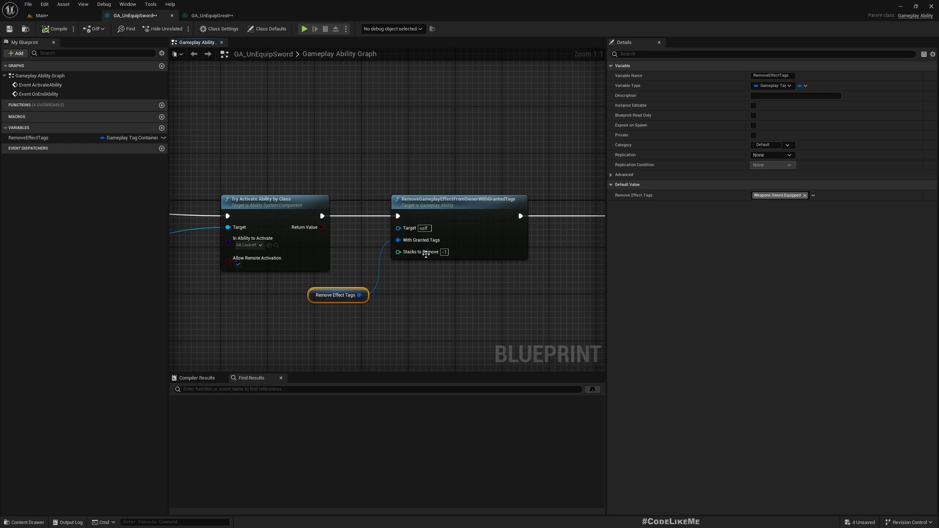
# - After checking GA_UnEquipSword, tick Weapons.GreatSword.Equipped in GA_UnEquipGreat's Remove Effect Tags
pyautogui.click(211, 15)
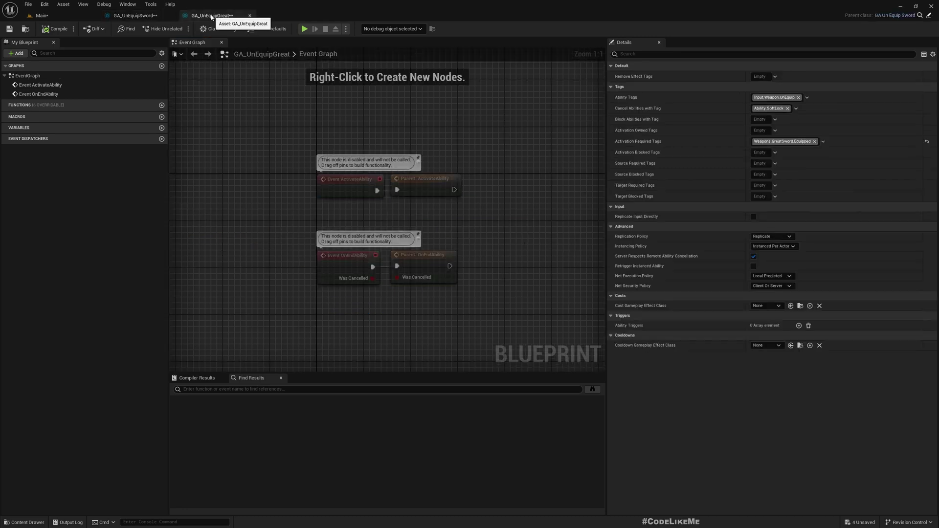
pyautogui.click(774, 76)
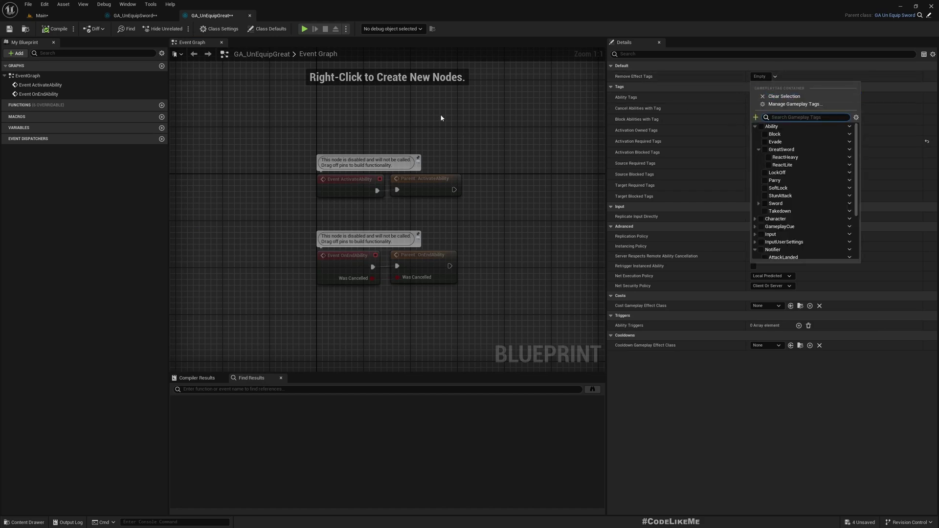
pyautogui.click(135, 16)
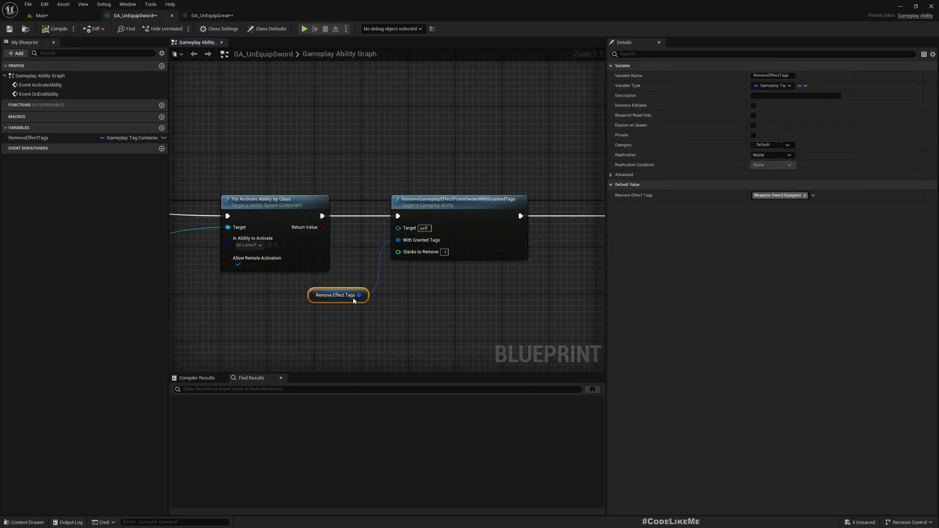
pyautogui.click(212, 16)
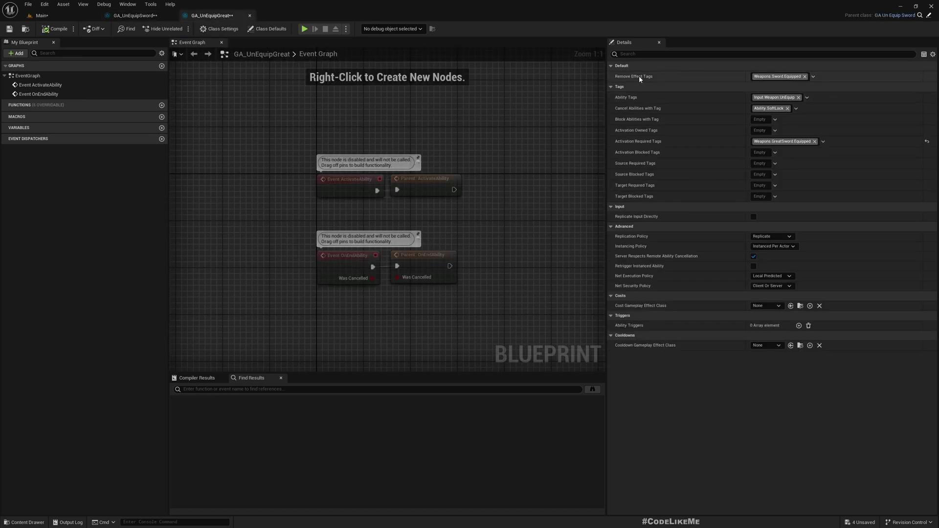
pyautogui.click(813, 76)
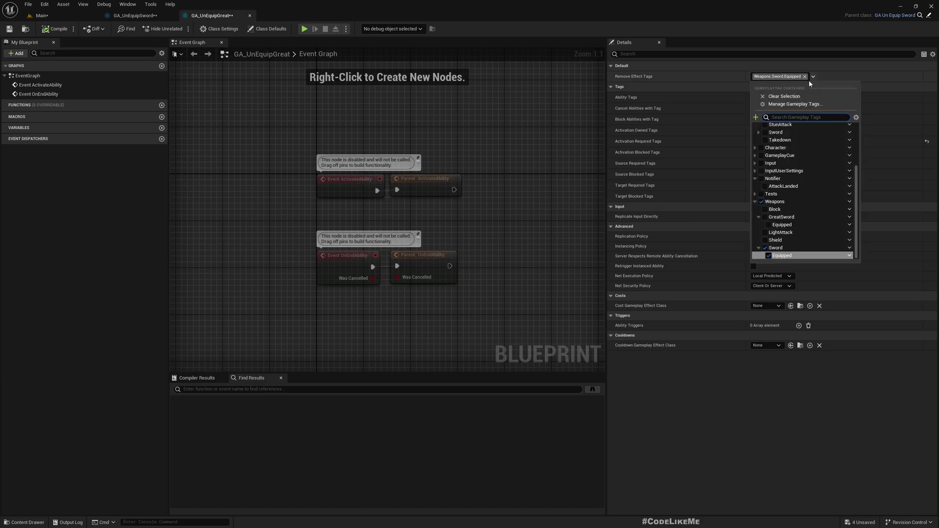
pyautogui.click(769, 224)
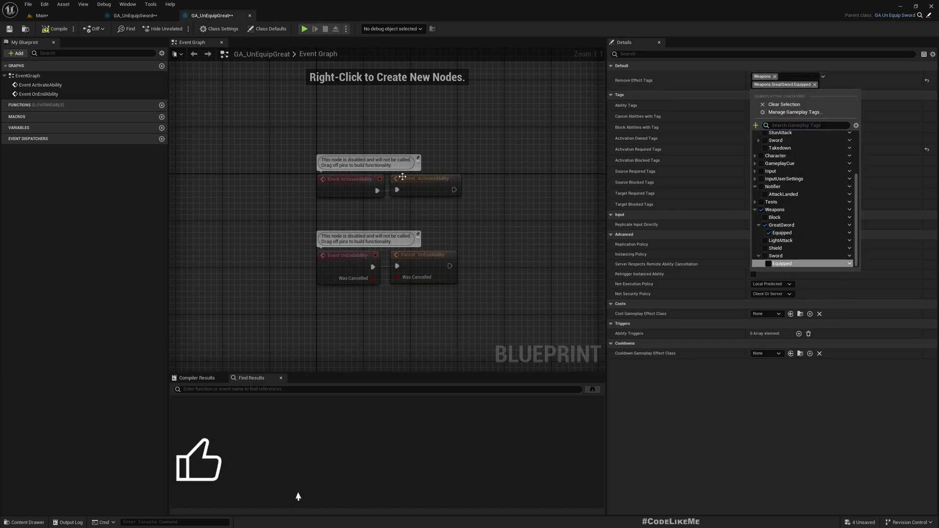
pyautogui.click(440, 221)
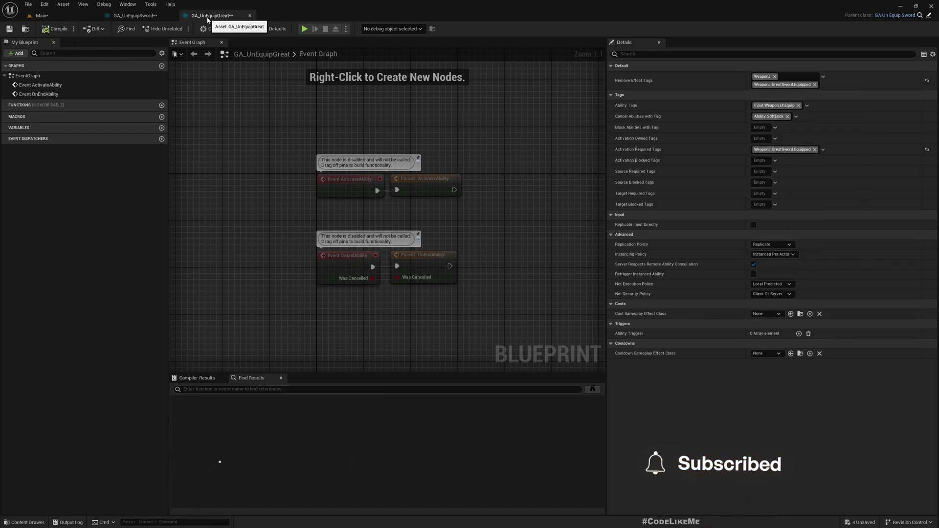
# - Rename the asset to GA_UnEquipGreatSword, move it into the GreatSword folder, and view that folder
pyautogui.click(41, 16)
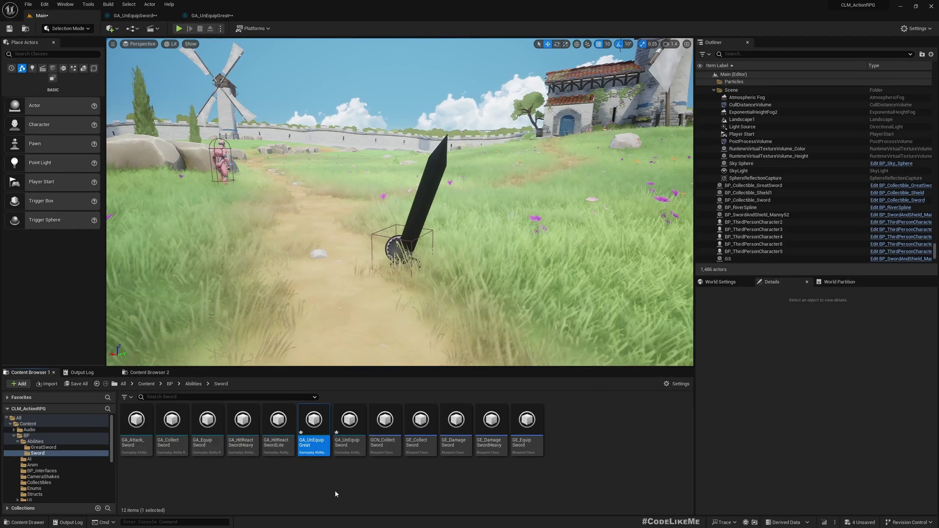
pyautogui.press('F2')
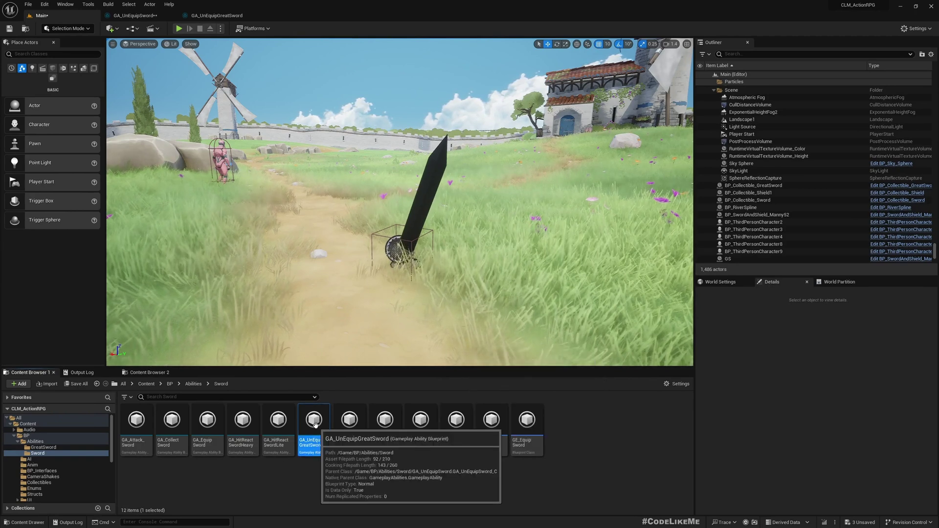
pyautogui.moveTo(314, 433); pyautogui.dragTo(44, 448)
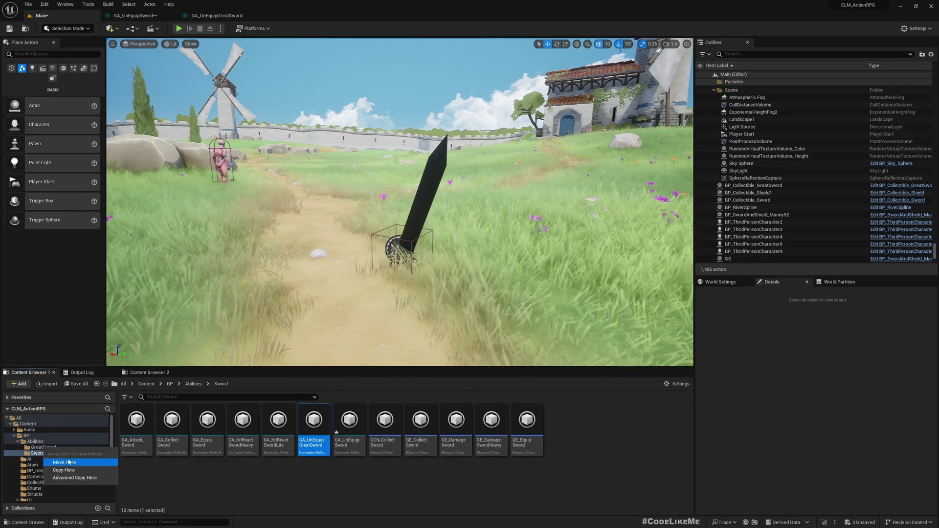
pyautogui.click(68, 463)
pyautogui.click(44, 447)
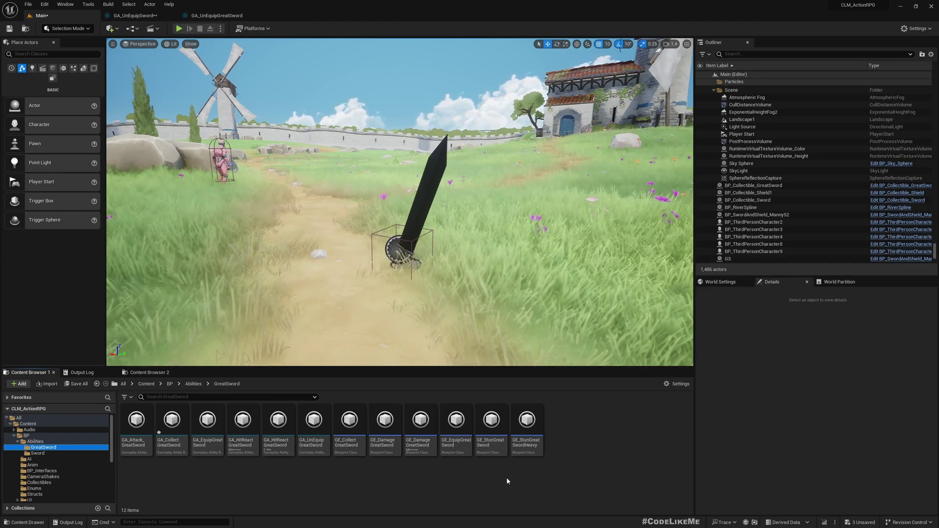
# - Set GA_CollectGreatSword's second granted ability to GA_UnEquipGreatSword and return to the level
pyautogui.doubleClick(171, 422)
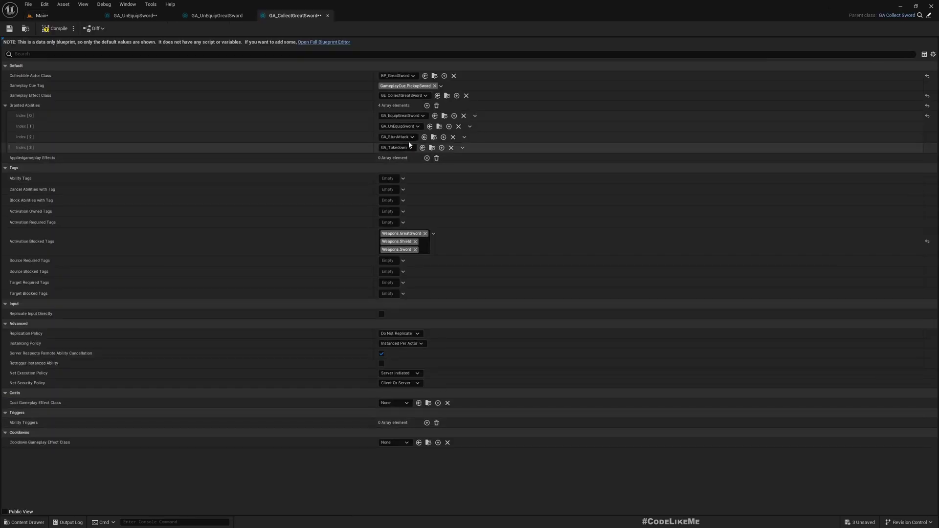
pyautogui.click(405, 126)
pyautogui.write('un')
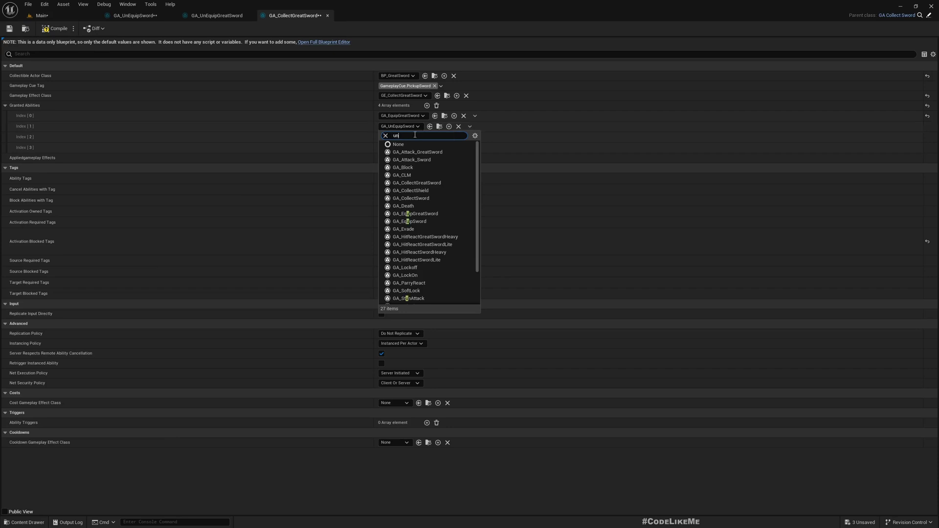
pyautogui.write('eq')
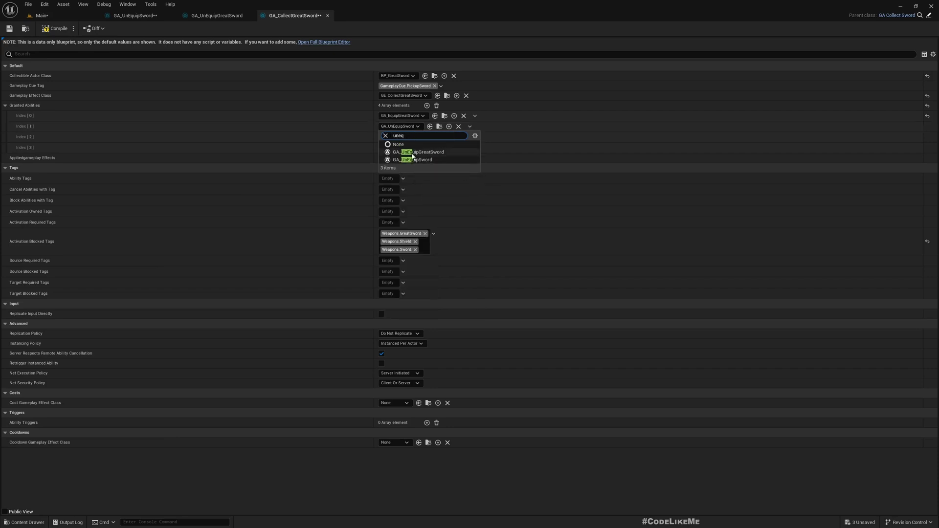
pyautogui.click(411, 152)
pyautogui.click(41, 15)
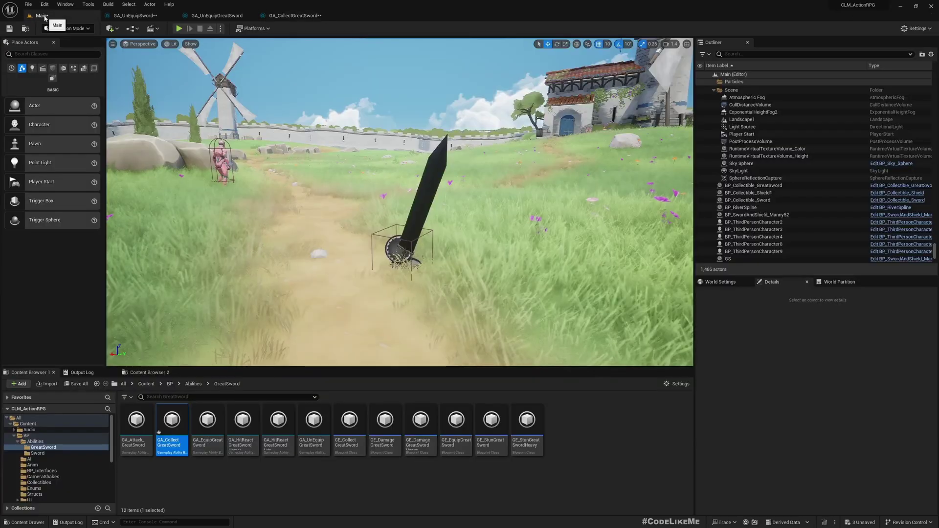
# - Play-test in a full-window viewport, swinging the great sword and orbiting the camera
pyautogui.moveTo(400, 202); pyautogui.dragTo(400, 221, button='right')
pyautogui.press('F11')
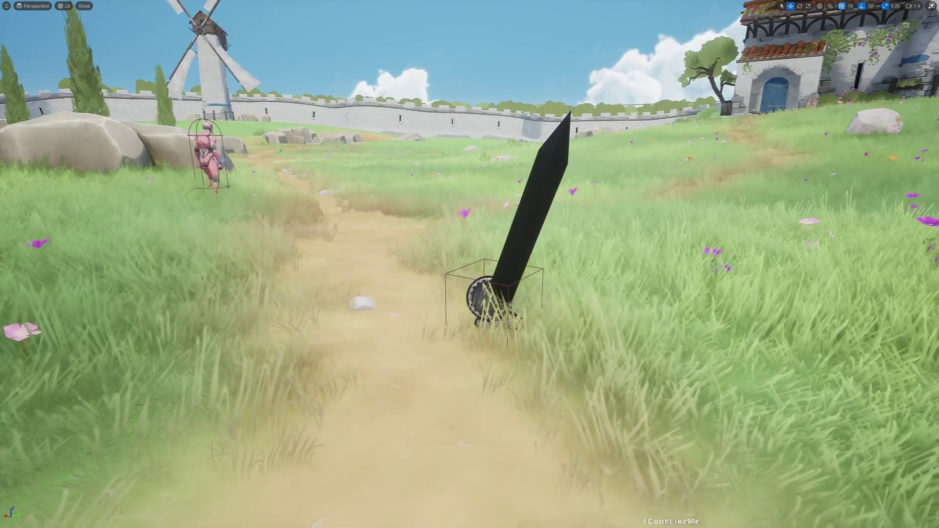
pyautogui.hotkey('alt', 'p')
pyautogui.press('w')
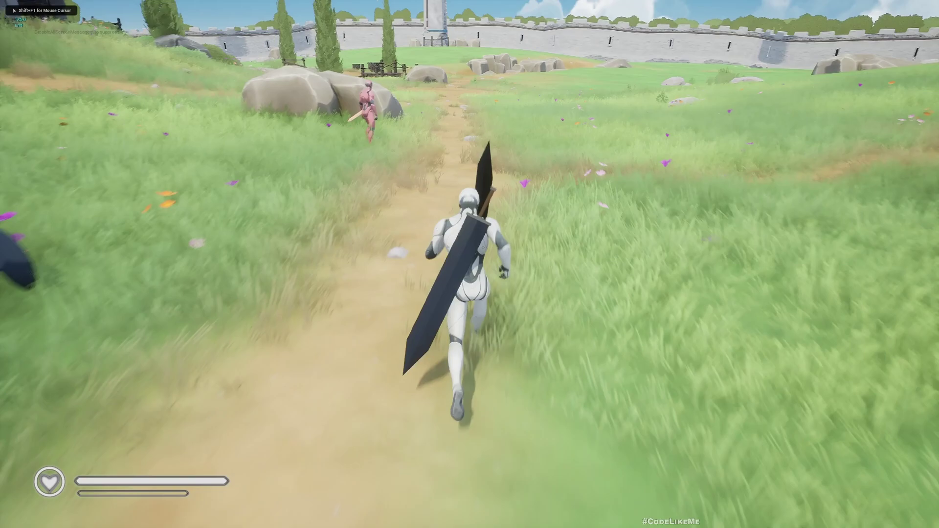
pyautogui.click(469, 264)
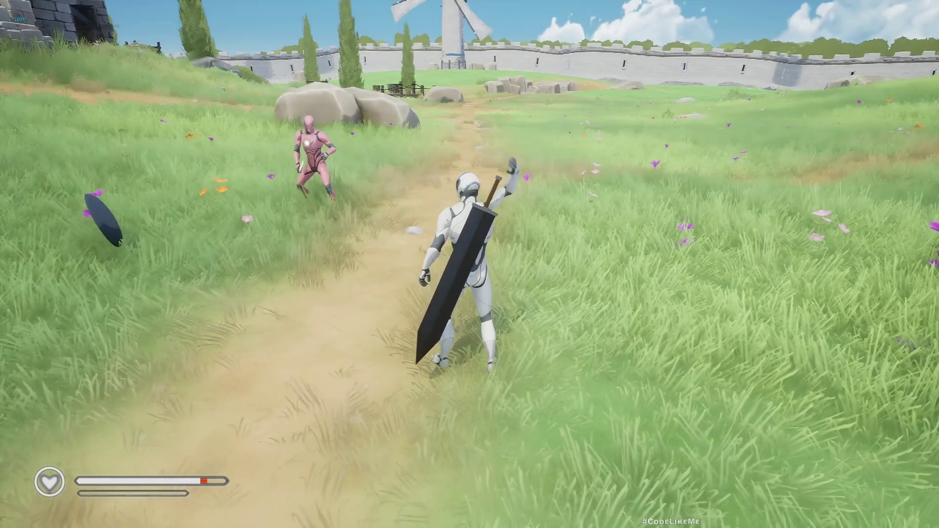
pyautogui.moveTo(469, 264); pyautogui.dragTo(294, 264)
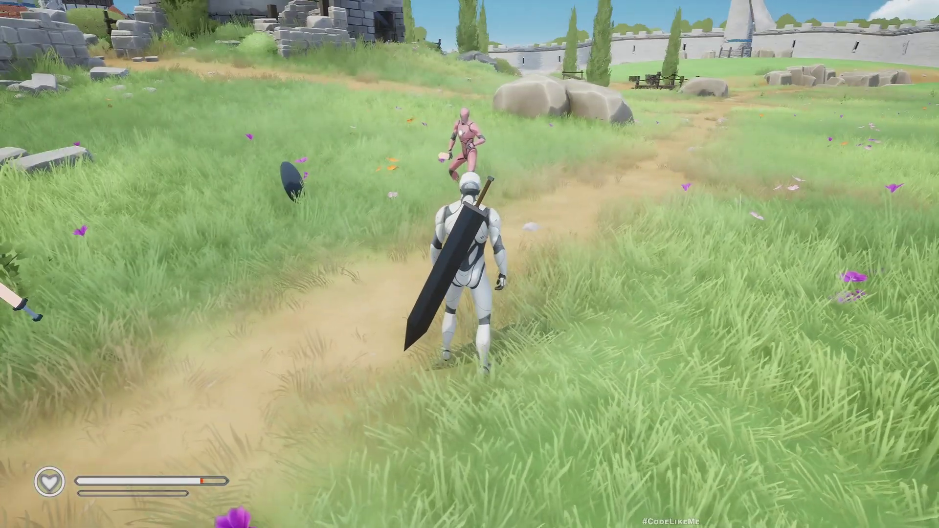
pyautogui.moveTo(470, 220); pyautogui.dragTo(470, 352)
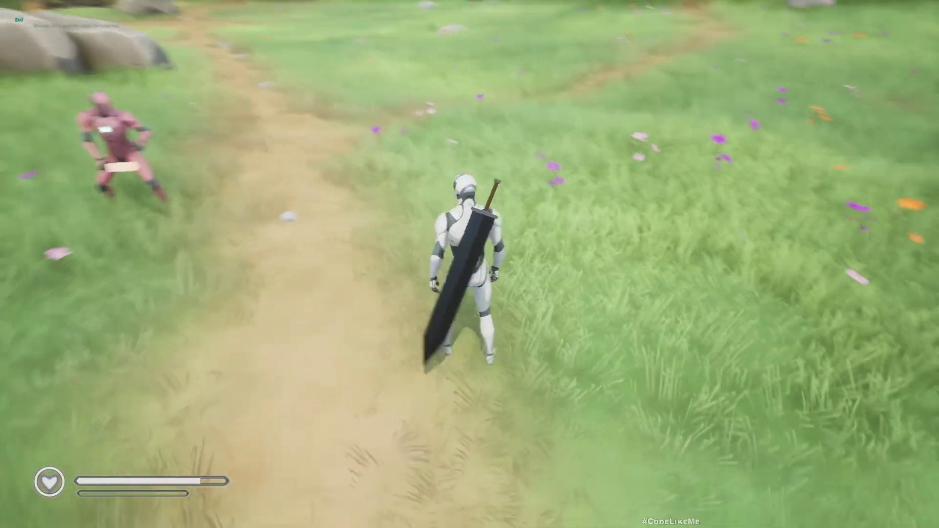
pyautogui.moveTo(469, 264); pyautogui.dragTo(338, 220)
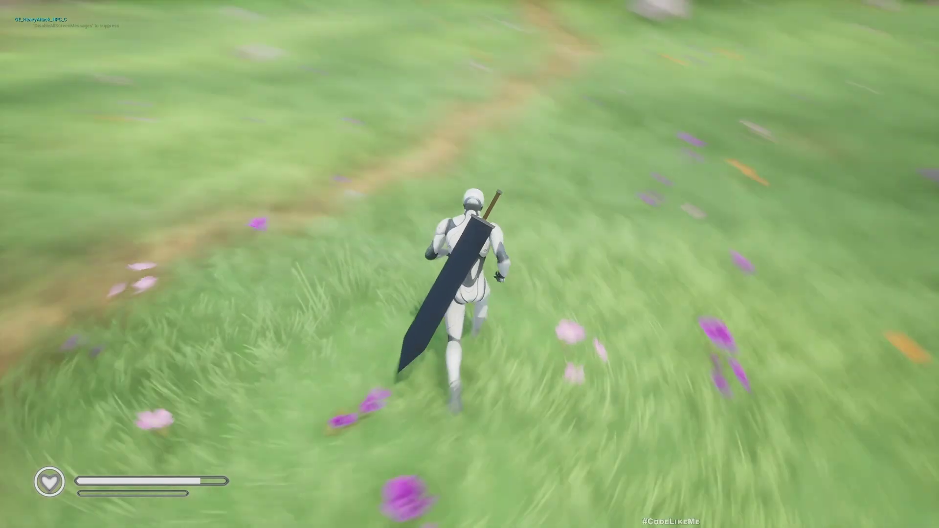
pyautogui.moveTo(470, 353); pyautogui.dragTo(470, 220)
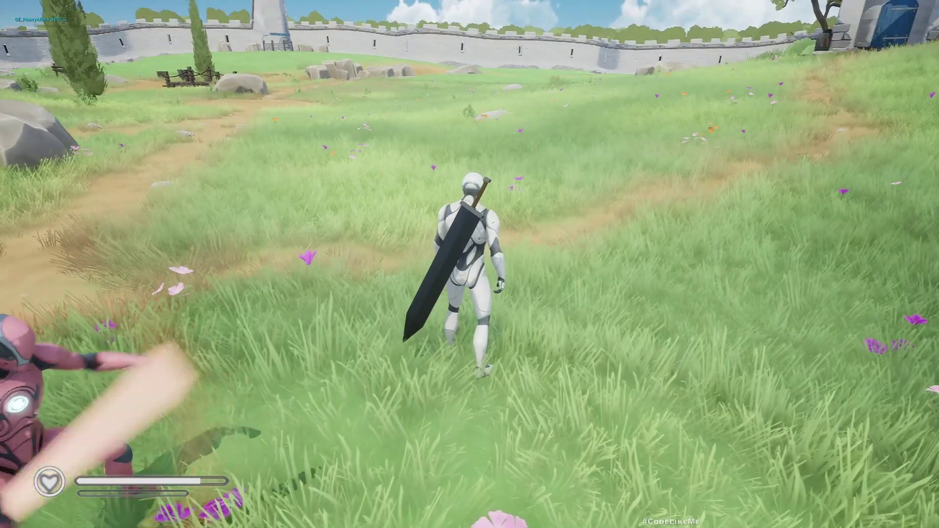
# - Stop the playtest, remove the extra Weapons tag from GA_UnEquipGreatSword, and compile
pyautogui.press('Escape')
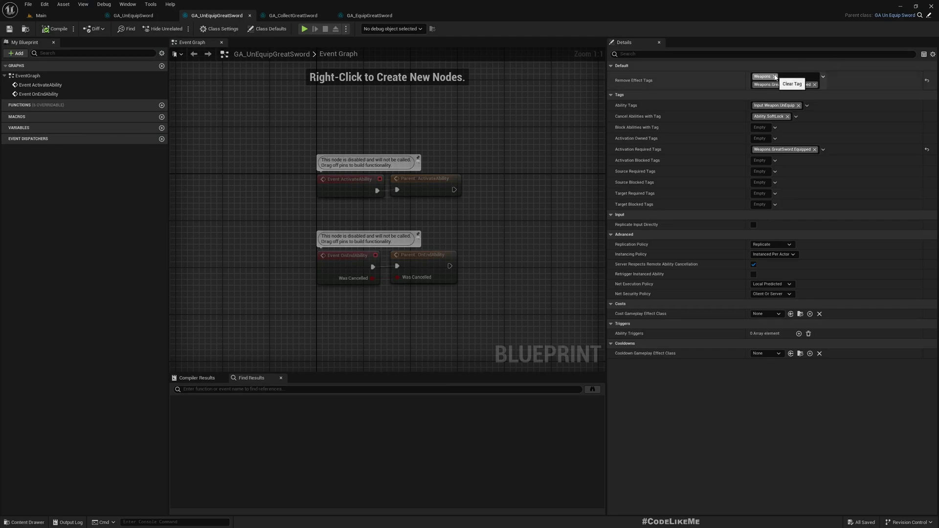
pyautogui.click(775, 77)
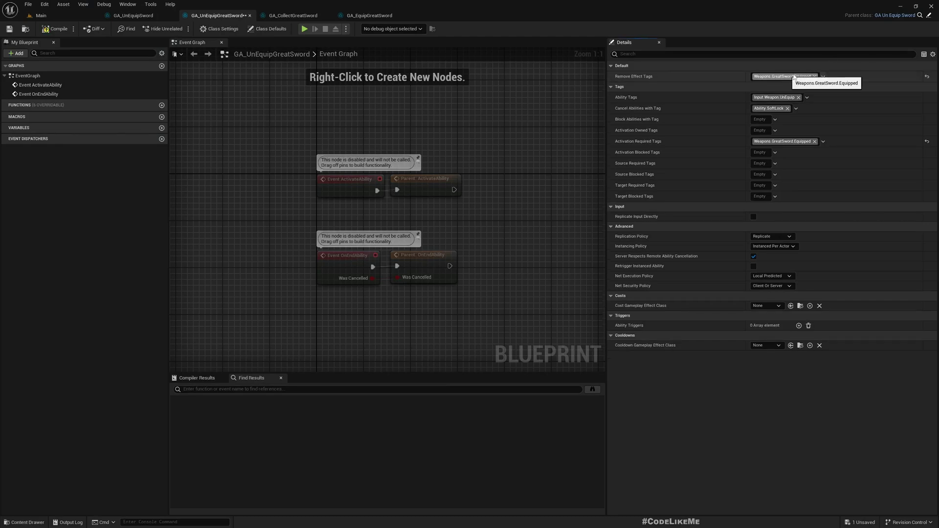
pyautogui.click(46, 31)
# - Play the level, run forward and swing the great sword at the enemy three times, then stop
pyautogui.click(48, 19)
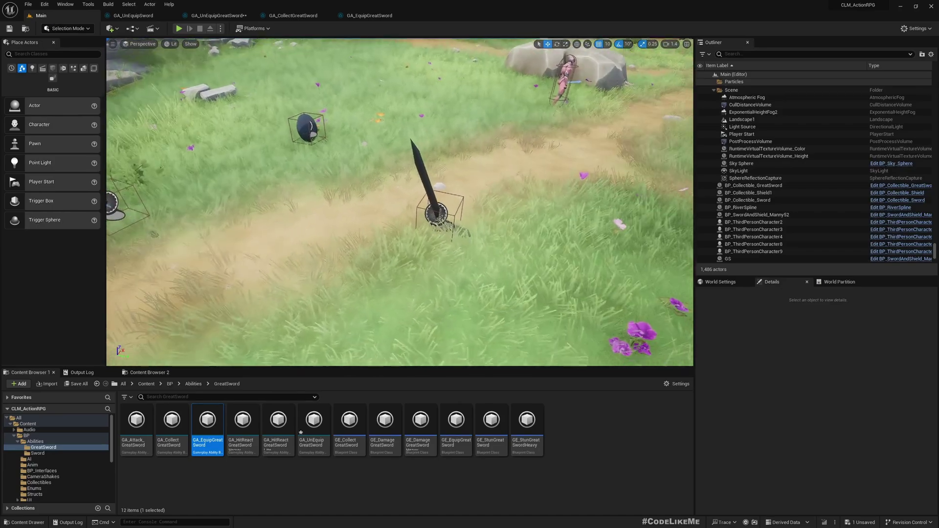
pyautogui.hotkey('alt', 'p')
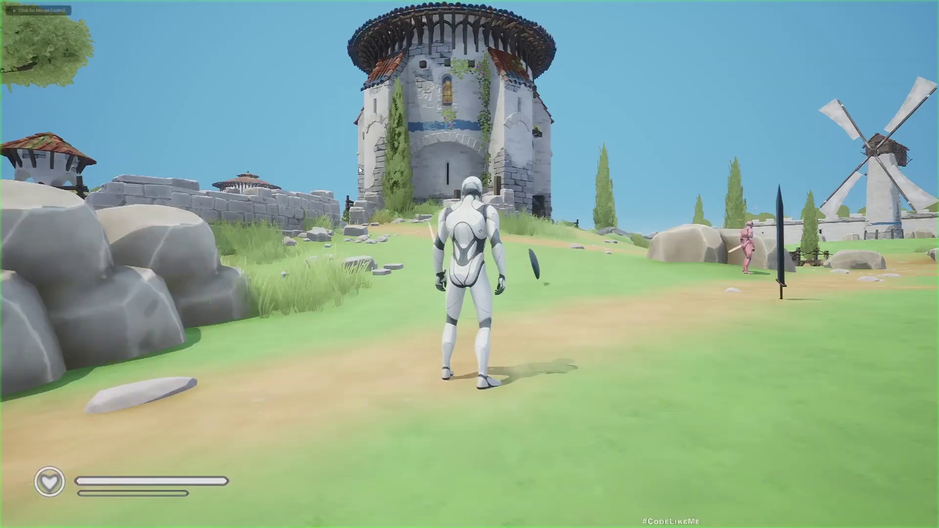
pyautogui.press('w')
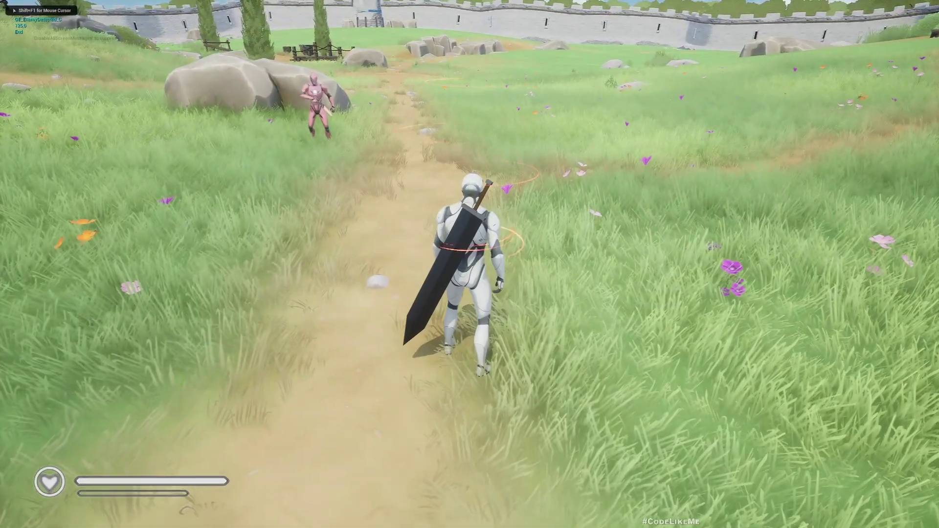
pyautogui.click(470, 265)
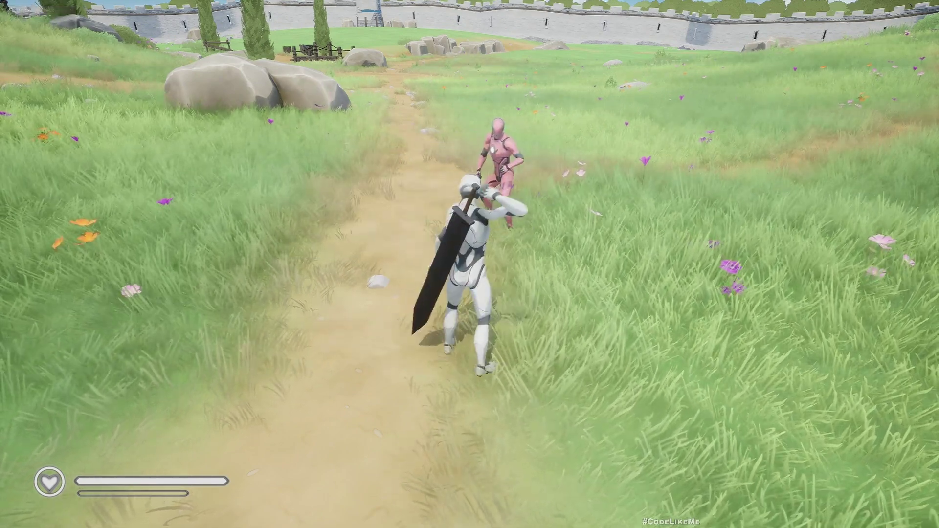
pyautogui.click(470, 265)
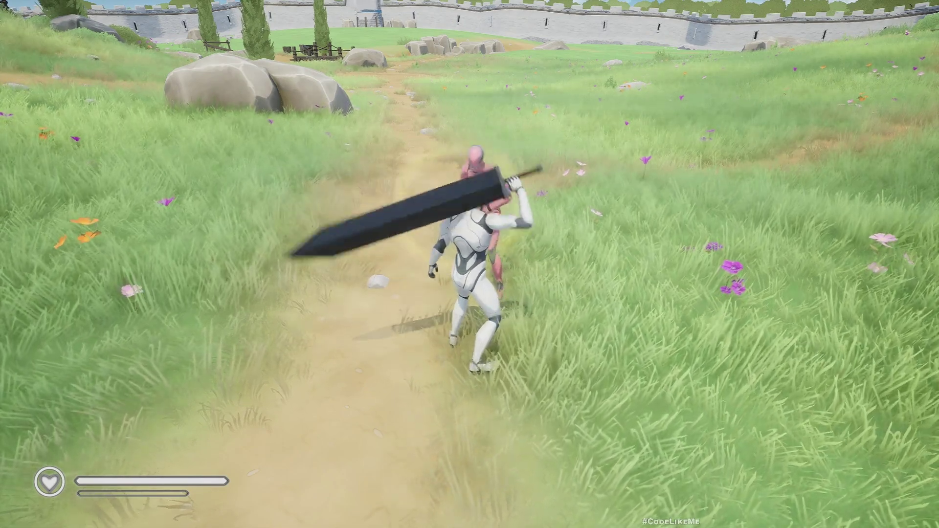
pyautogui.click(470, 264)
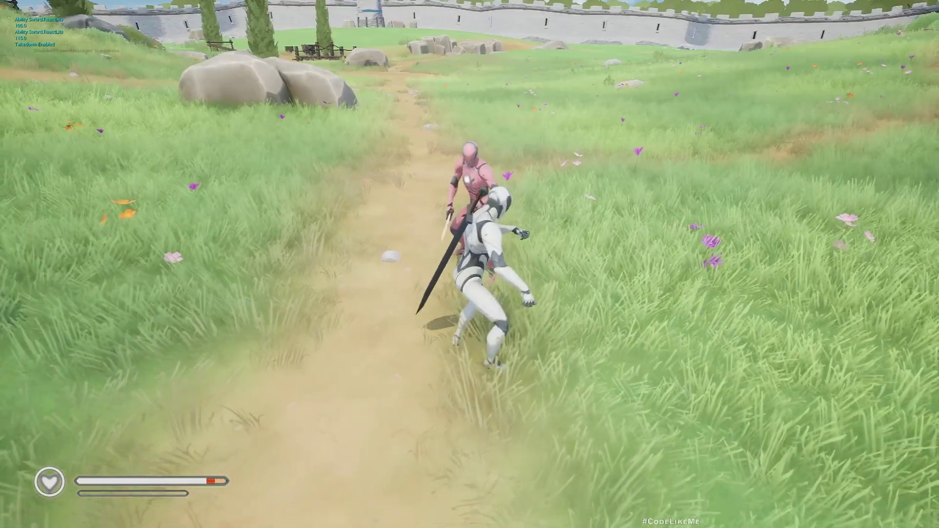
pyautogui.press('Escape')
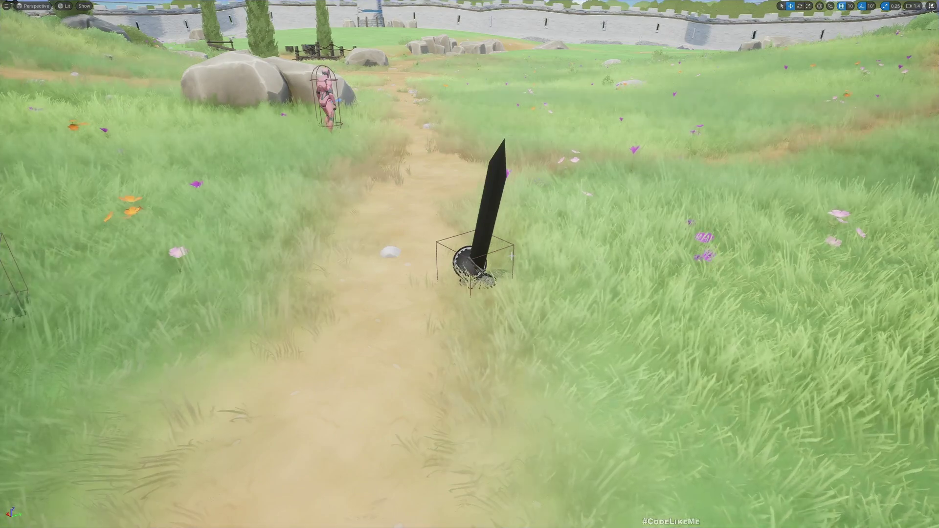
# - Start a second play session, run toward the pink enemy and attack it
pyautogui.moveTo(471, 265); pyautogui.dragTo(470, 220, button='right')
pyautogui.hotkey('alt', 'p')
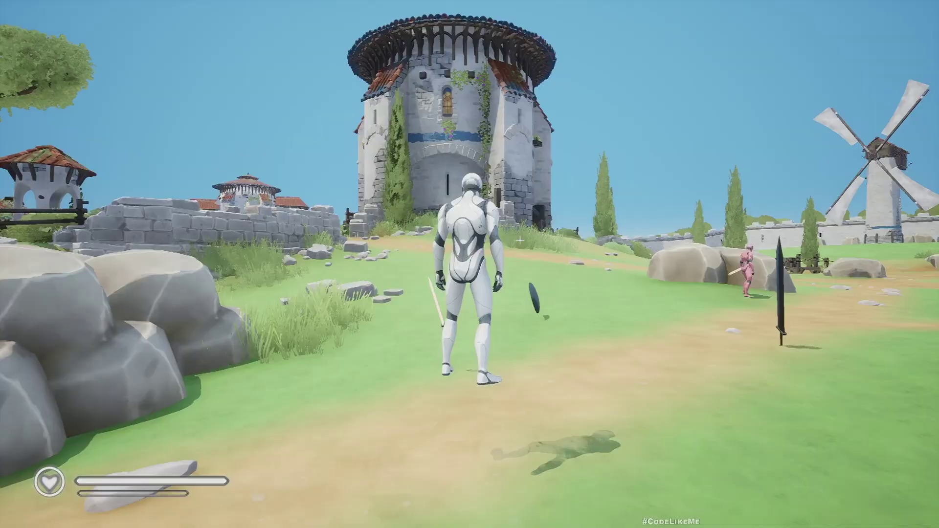
pyautogui.moveTo(469, 264); pyautogui.dragTo(293, 264, button='right')
pyautogui.press('w')
pyautogui.press('w')
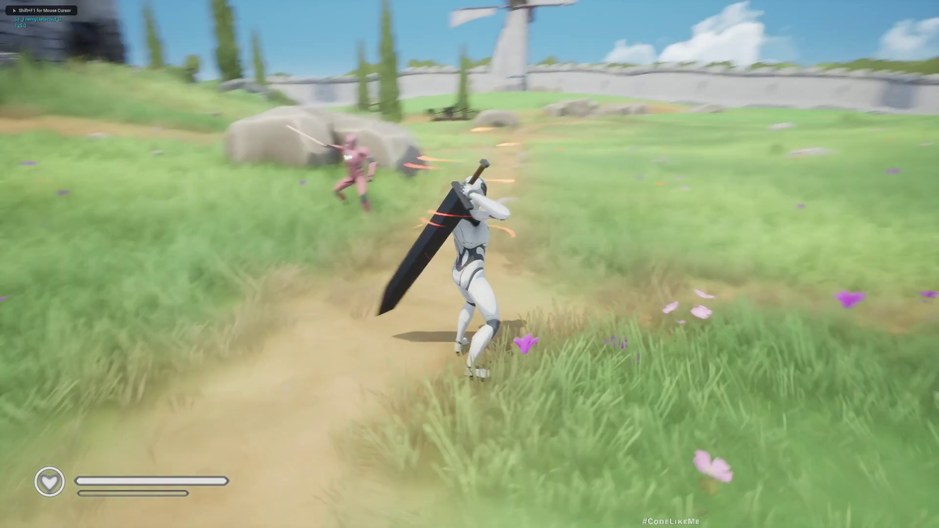
pyautogui.click(470, 265)
pyautogui.press('w')
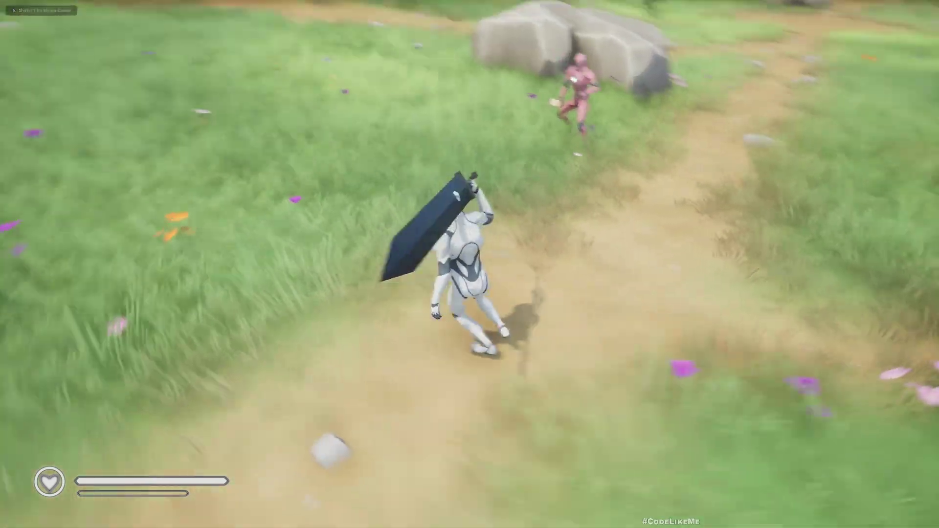
pyautogui.click(471, 264)
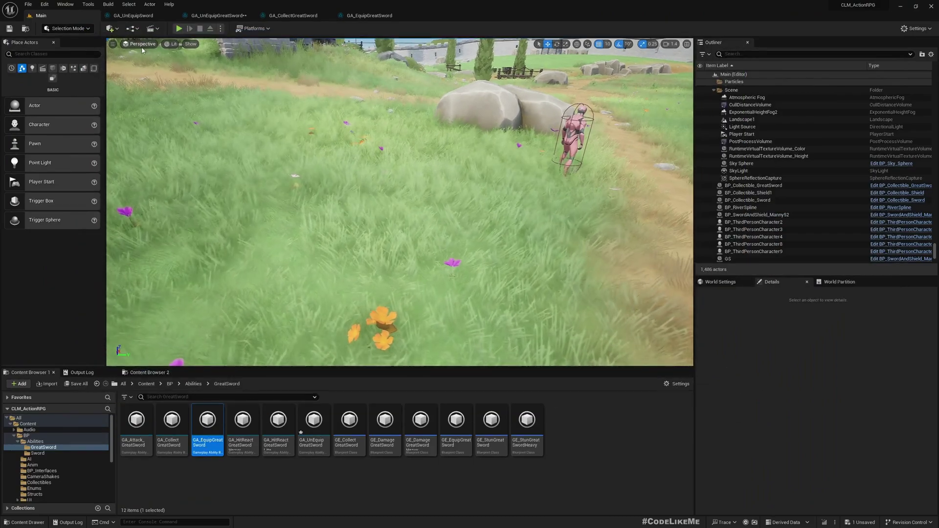
# - Search the Abilities folder for 'soft' and open the GA_SoftLock blueprint
pyautogui.click(35, 441)
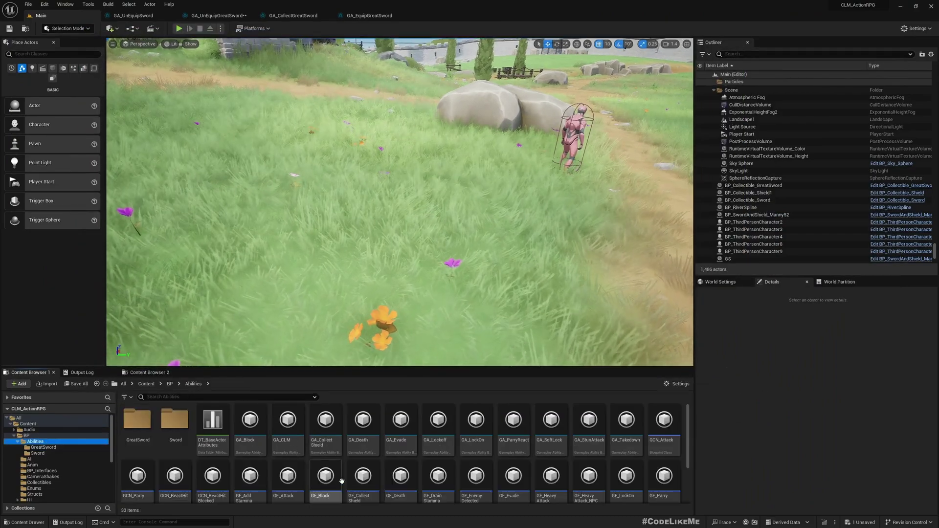
pyautogui.click(204, 397)
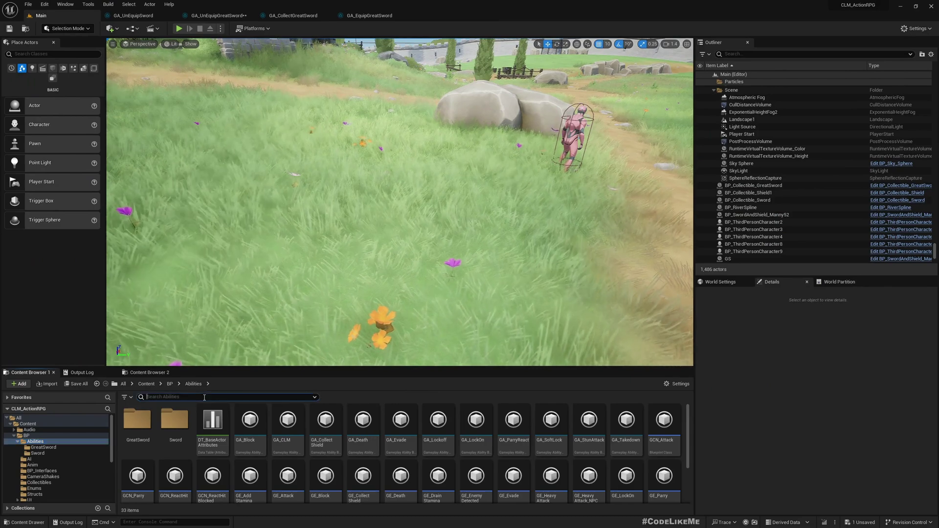
pyautogui.write('soft')
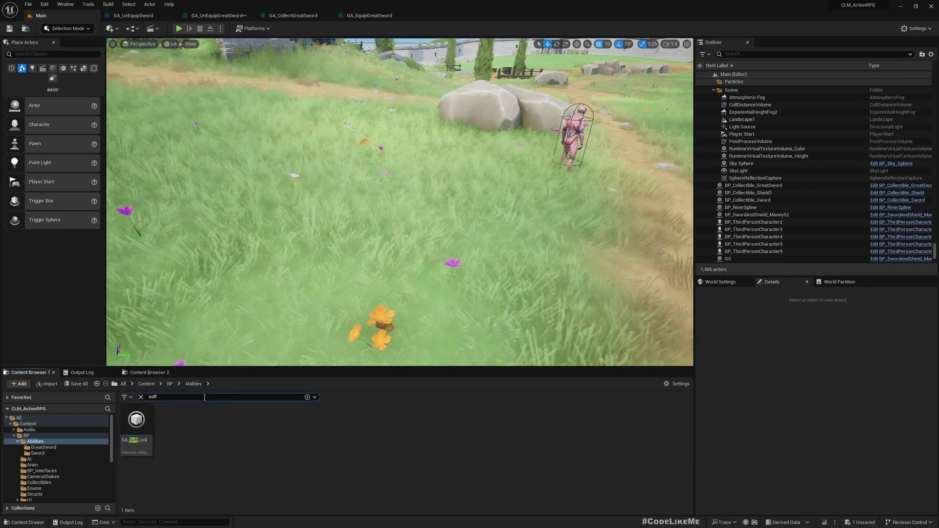
pyautogui.doubleClick(136, 421)
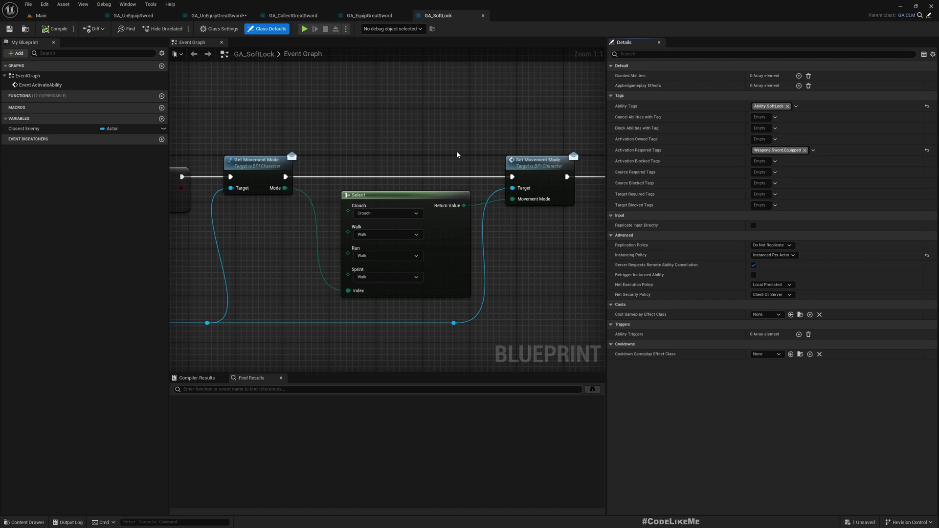
# - Pan the GA_SoftLock event graph to reveal the ApplyGameplayEffectToOwner node
pyautogui.moveTo(487, 140)
pyautogui.mouseDown(button='right')
pyautogui.moveTo(180, 128)
pyautogui.moveTo(497, 126)
pyautogui.moveTo(449, 126)
pyautogui.mouseUp(button='right')
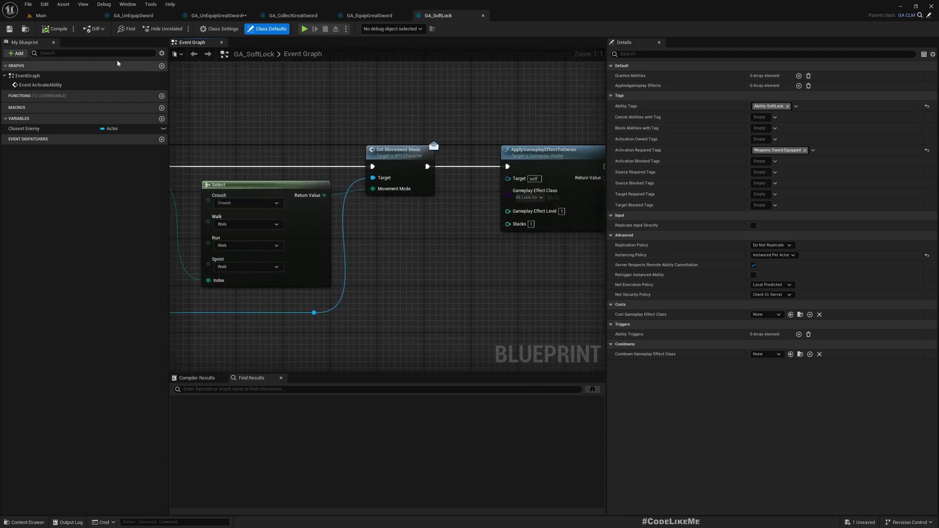
# - Back in the Main level editor, confirm GA_SoftLock's new asset name GA_SoftLockSword
pyautogui.click(39, 16)
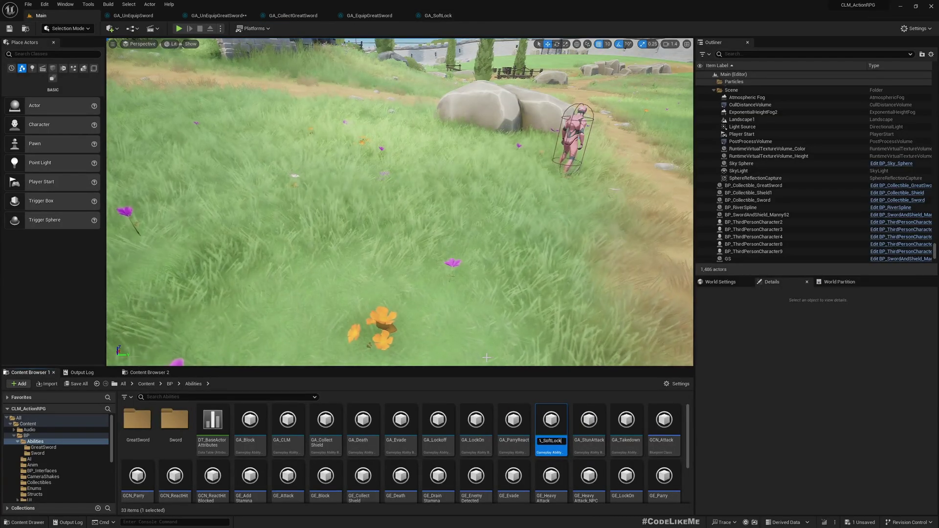
pyautogui.write('Se')
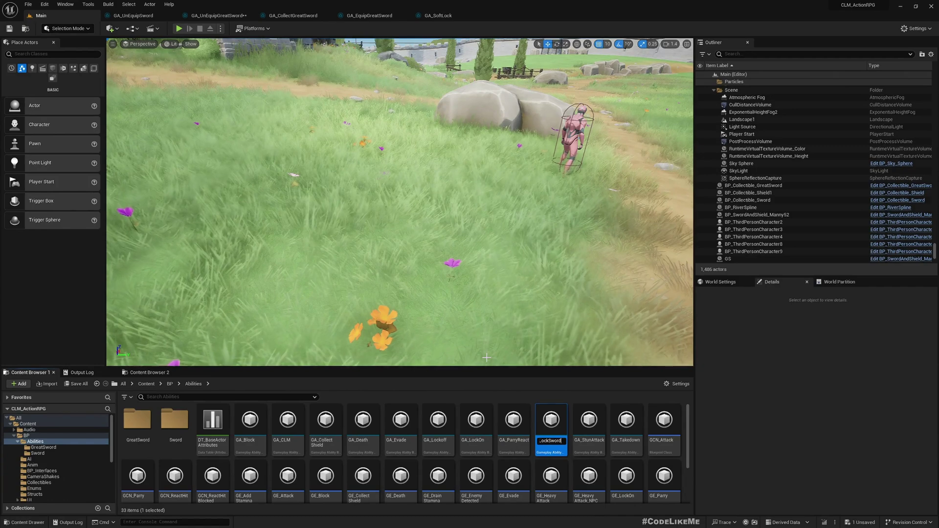
pyautogui.press('Return')
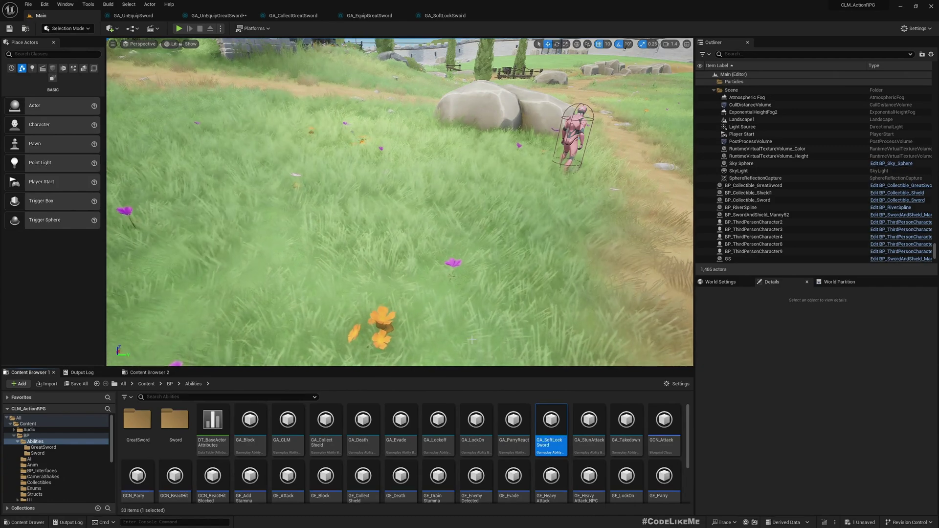
# - Create a Child Blueprint Class from GA_SoftLockSword and name it GA_SoftLockGreatSword
pyautogui.rightClick(550, 422)
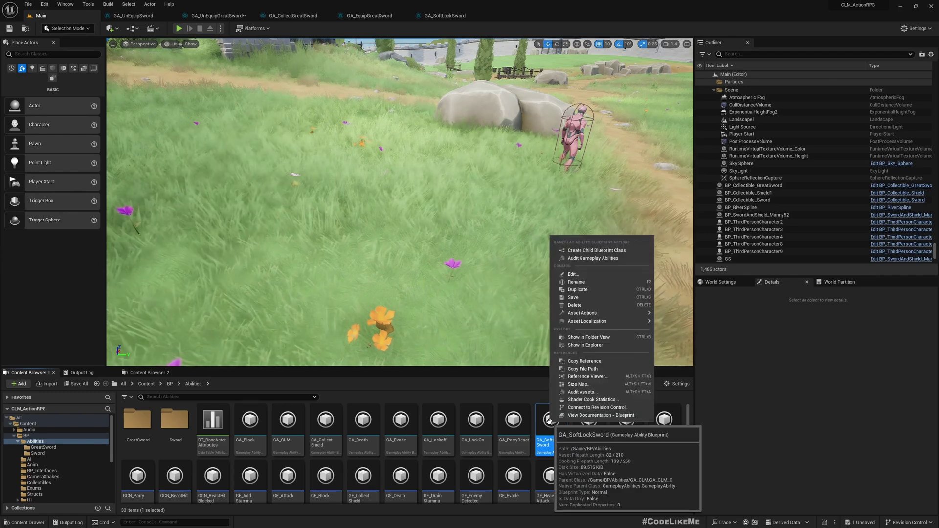
pyautogui.click(596, 251)
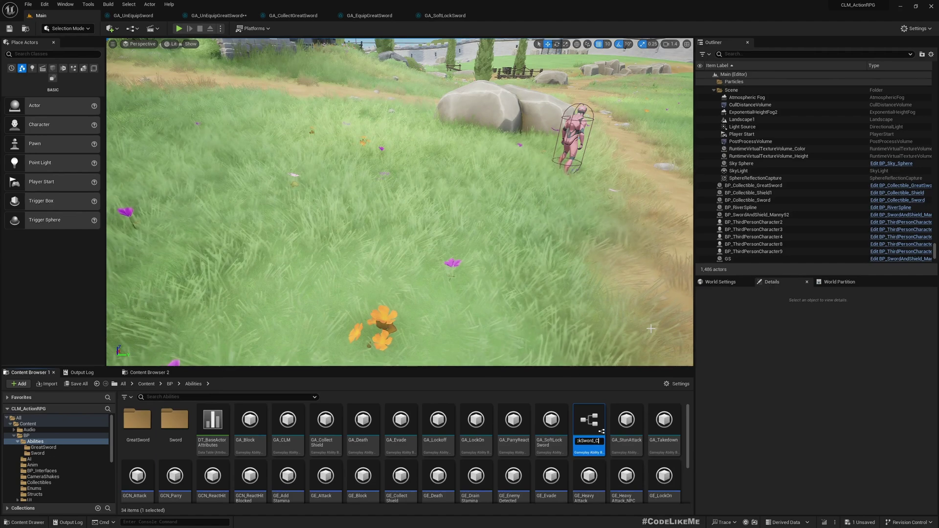
pyautogui.press('BackSpace')
pyautogui.press('BackSpace')
pyautogui.press('BackSpace')
pyautogui.press('Left')
pyautogui.press('Left')
pyautogui.press('Left')
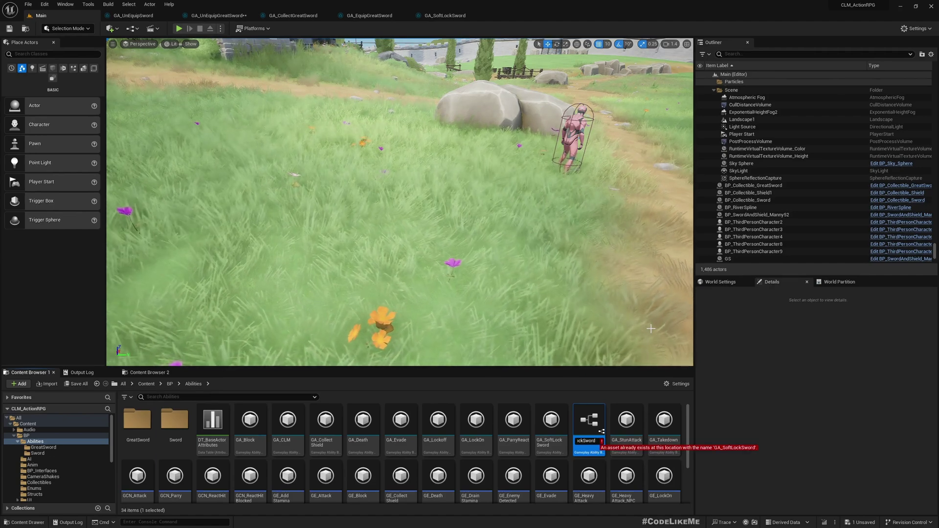
pyautogui.write('Great')
pyautogui.press('Return')
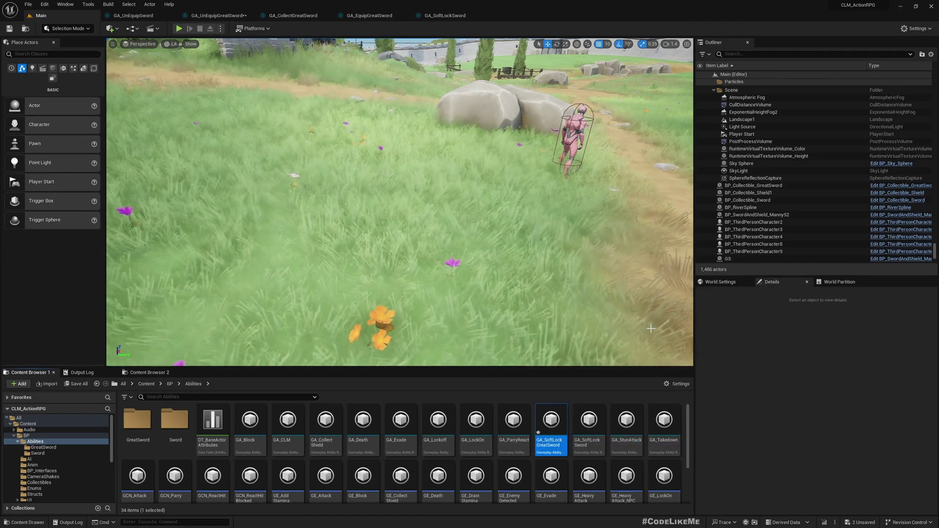
pyautogui.moveTo(556, 435); pyautogui.dragTo(551, 425)
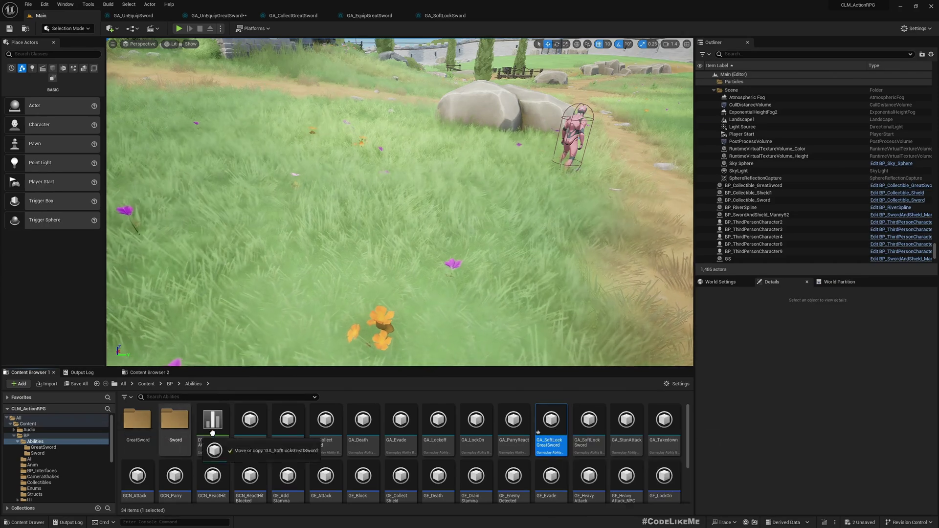
# - In GA_SoftLockGreatSword, replace the Weapons.Sword.Equipped activation required tag with Weapons.GreatSword.Equipped
pyautogui.doubleClick(551, 421)
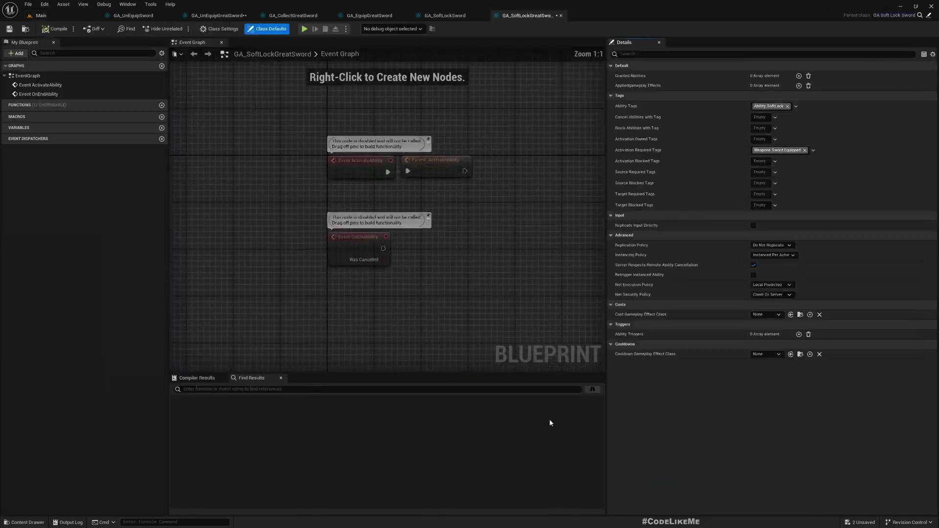
pyautogui.click(812, 152)
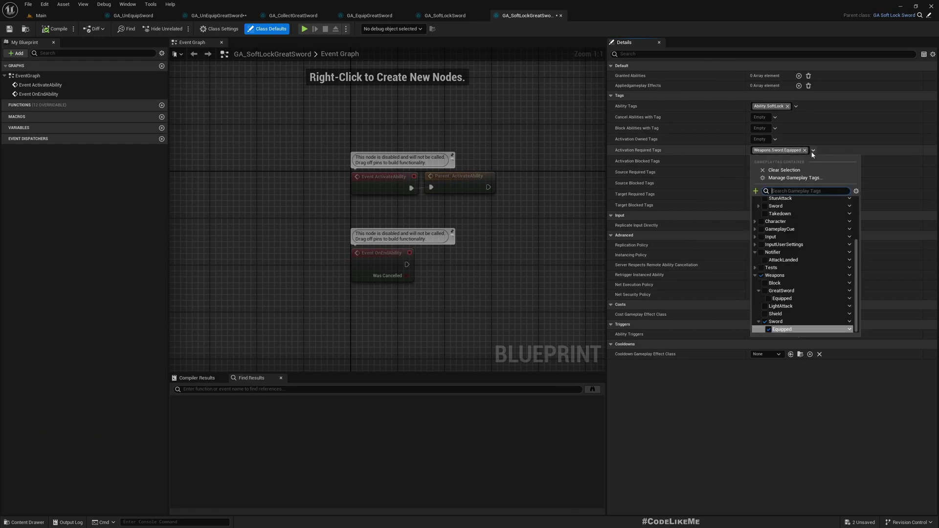
pyautogui.click(769, 329)
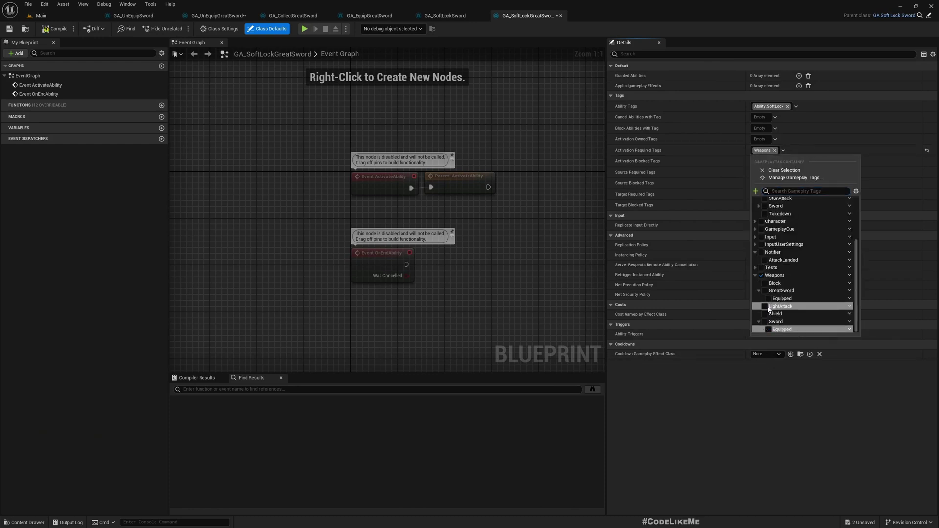
pyautogui.click(556, 238)
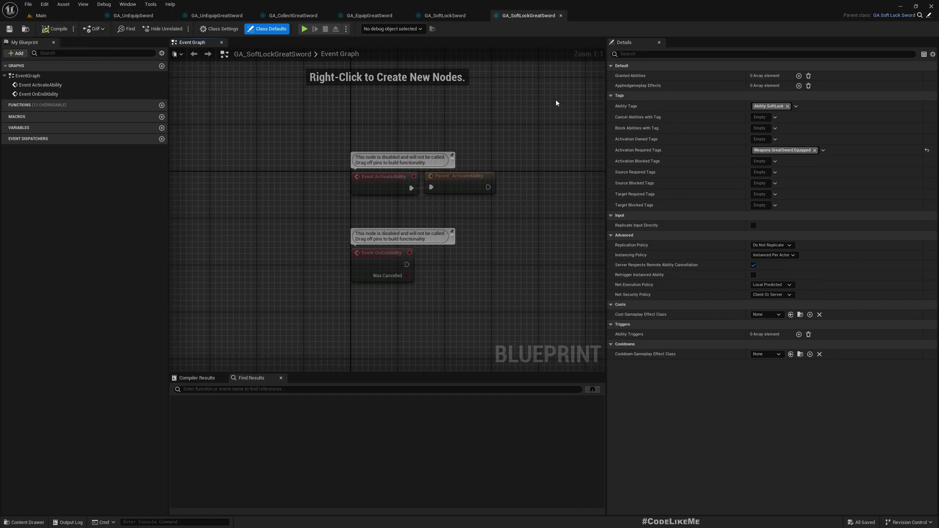
pyautogui.click(921, 18)
# - Inspect GA_SoftLockSword's lock-on logic and Try Activate Abilities by Tag node, then view GA_CollectGreatSword
pyautogui.moveTo(418, 265)
pyautogui.mouseDown(button='right')
pyautogui.moveTo(243, 266)
pyautogui.moveTo(270, 156)
pyautogui.mouseUp(button='right')
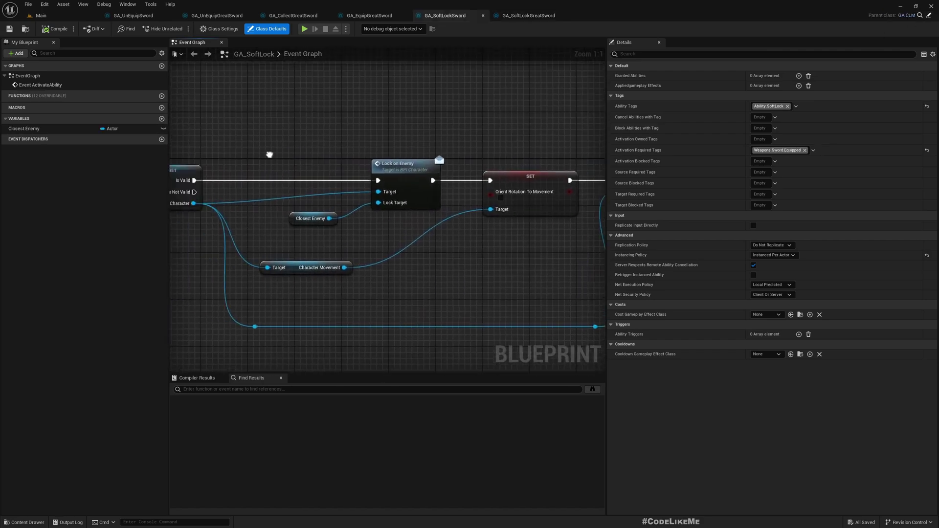
pyautogui.scroll(-2, 367, 170)
pyautogui.scroll(-2, 464, 181)
pyautogui.moveTo(231, 237); pyautogui.dragTo(426, 256, button='right')
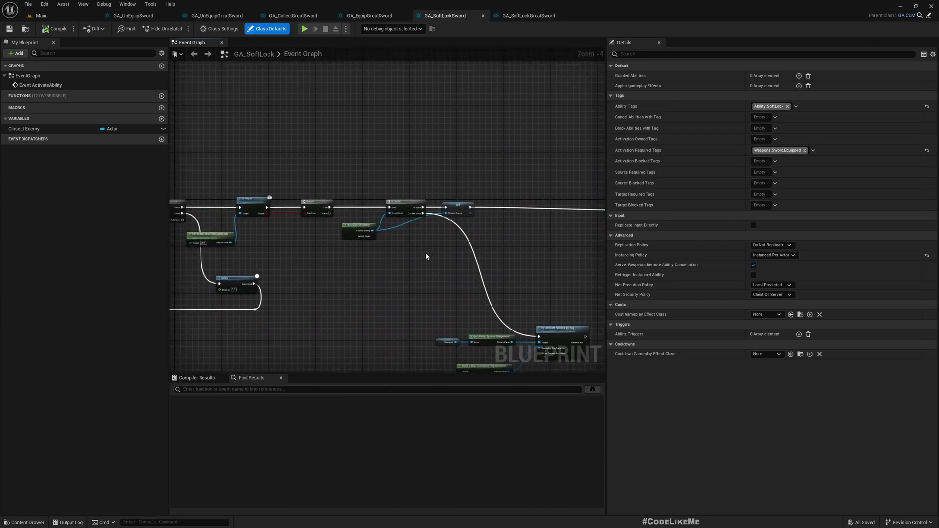
pyautogui.moveTo(218, 257); pyautogui.dragTo(170, 151, button='right')
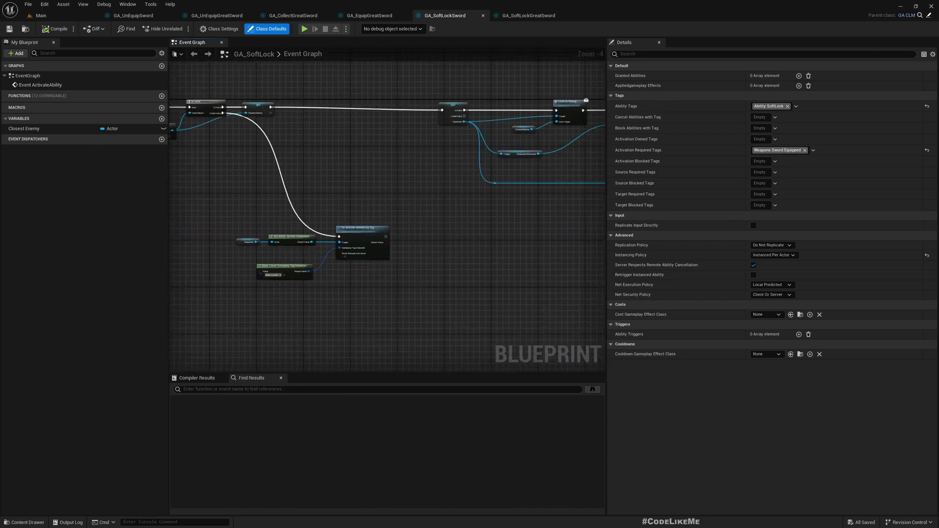
pyautogui.scroll(4, 285, 299)
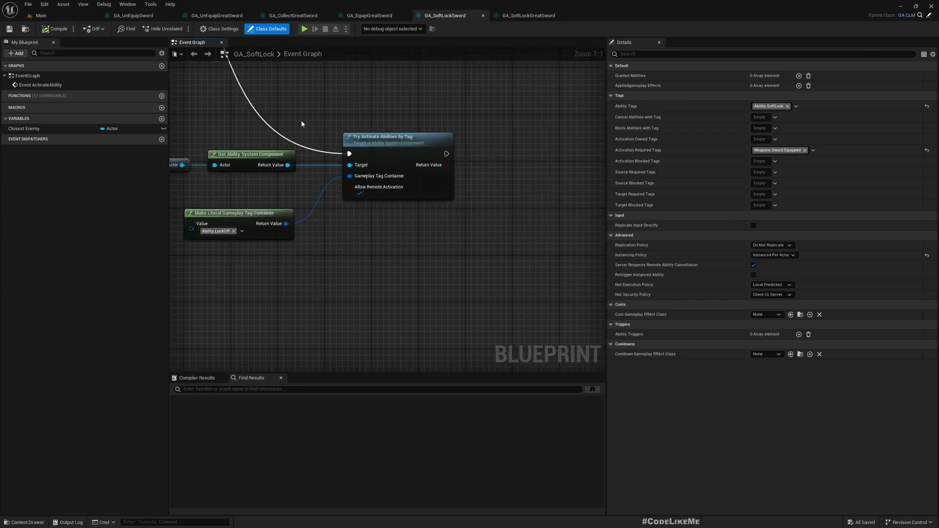
pyautogui.scroll(-3, 332, 230)
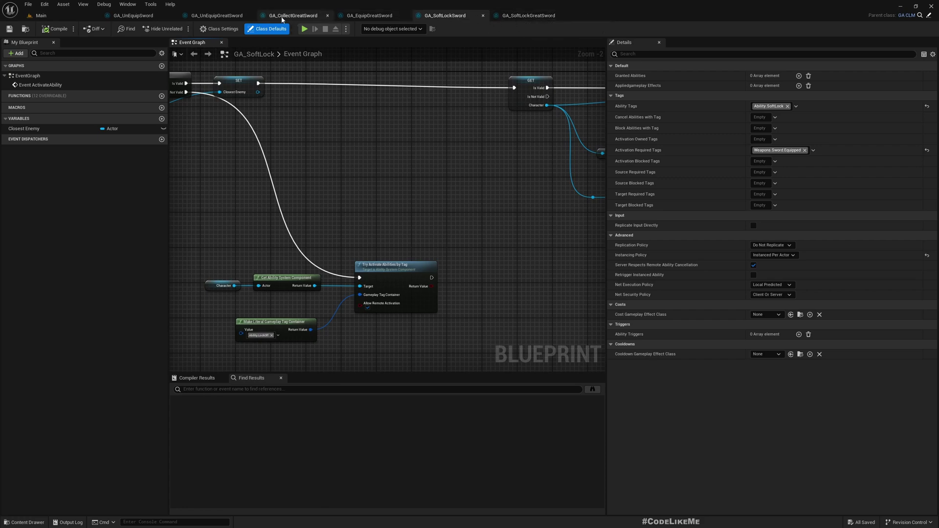
pyautogui.click(283, 16)
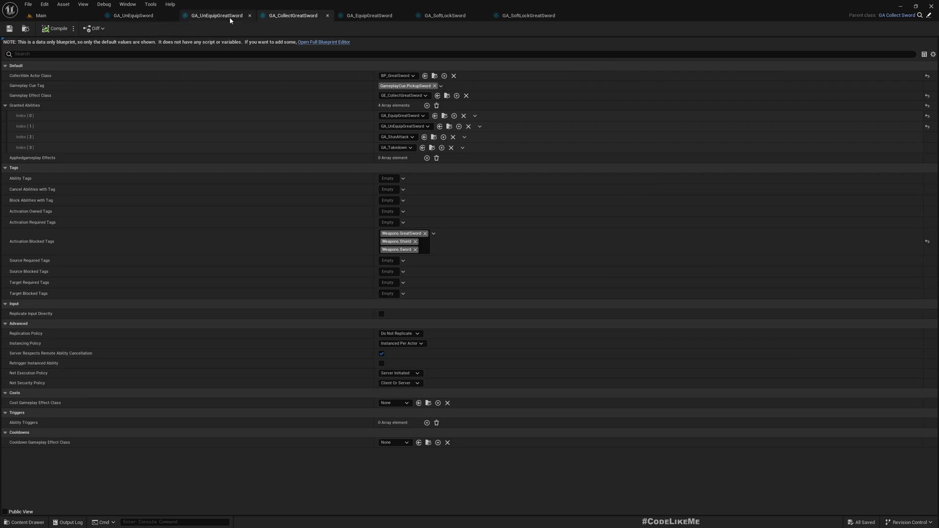
# - Set GA_EquipGreatSword's Granted Abilities Index[2] to GA_SoftLockGreatSword
pyautogui.click(378, 16)
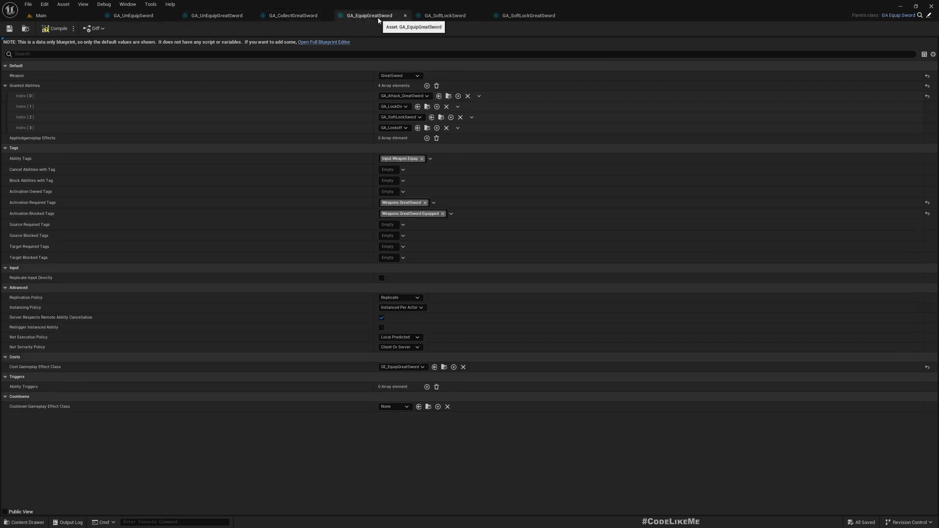
pyautogui.click(401, 117)
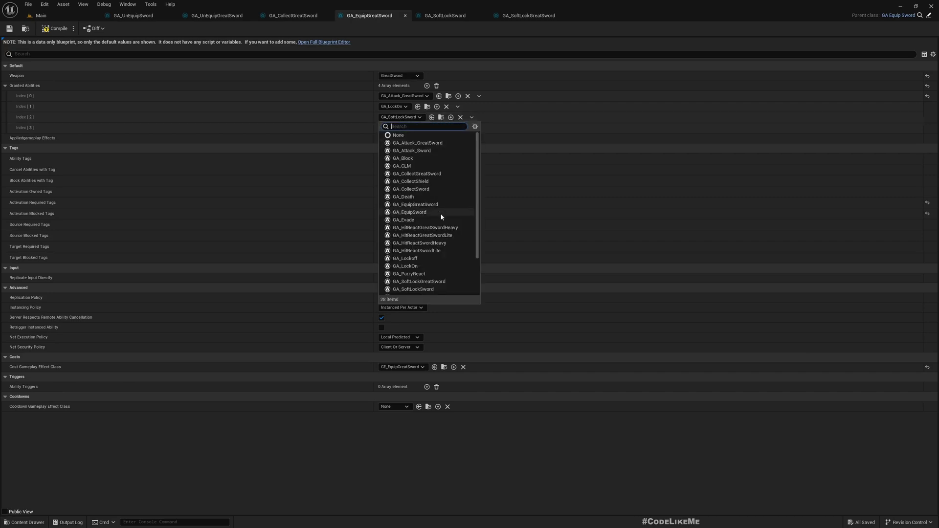
pyautogui.click(420, 281)
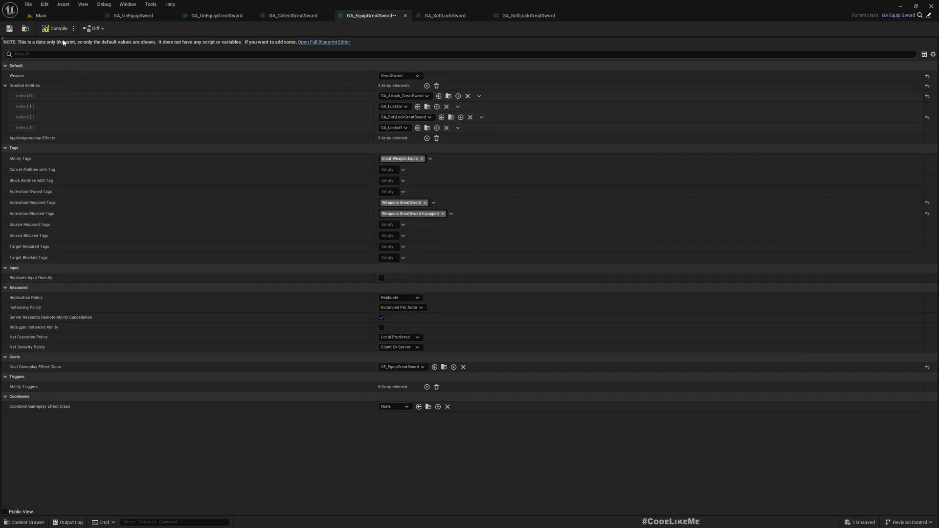
pyautogui.click(40, 15)
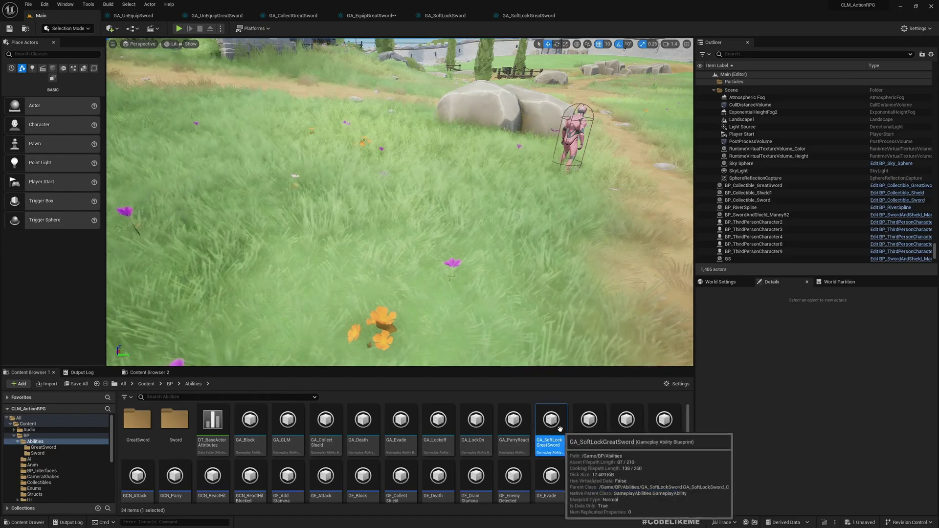
# - Move GA_SoftLockGreatSword into the GreatSword folder and GA_SoftLockSword into the Sword folder
pyautogui.moveTo(551, 429)
pyautogui.mouseDown()
pyautogui.moveTo(136, 452)
pyautogui.moveTo(137, 434)
pyautogui.mouseUp()
pyautogui.click(169, 439)
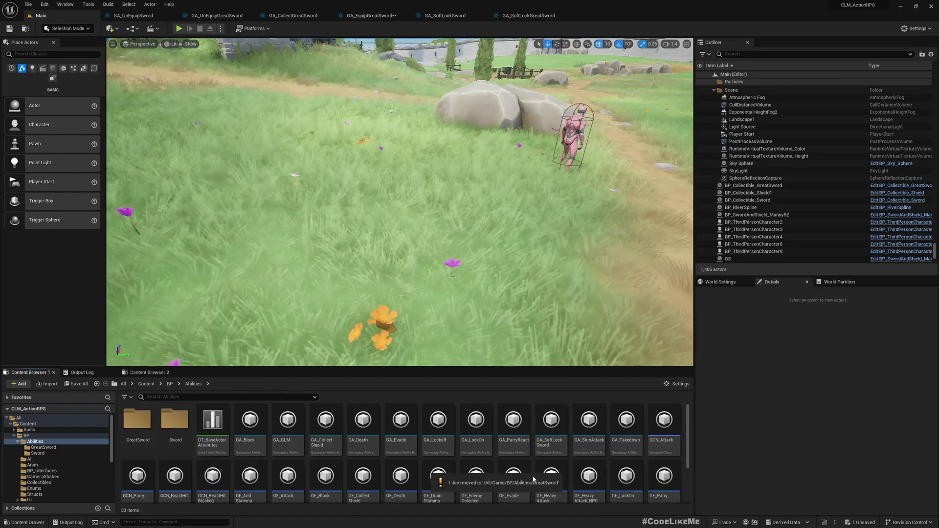
pyautogui.moveTo(551, 430); pyautogui.dragTo(173, 422)
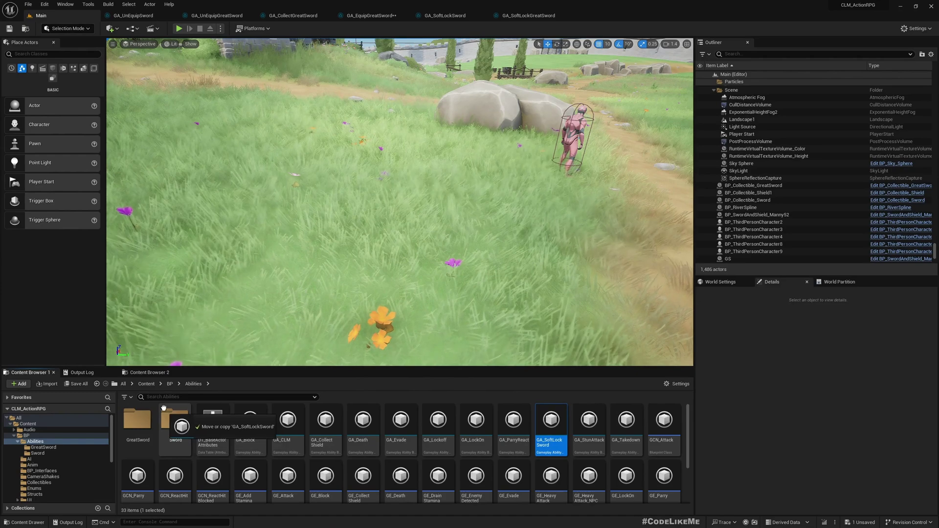
pyautogui.click(193, 434)
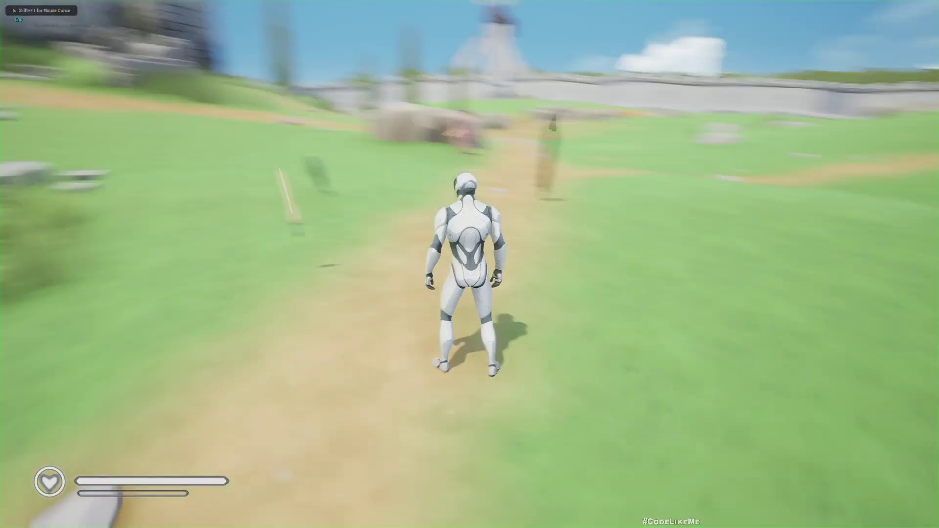
pyautogui.press('w')
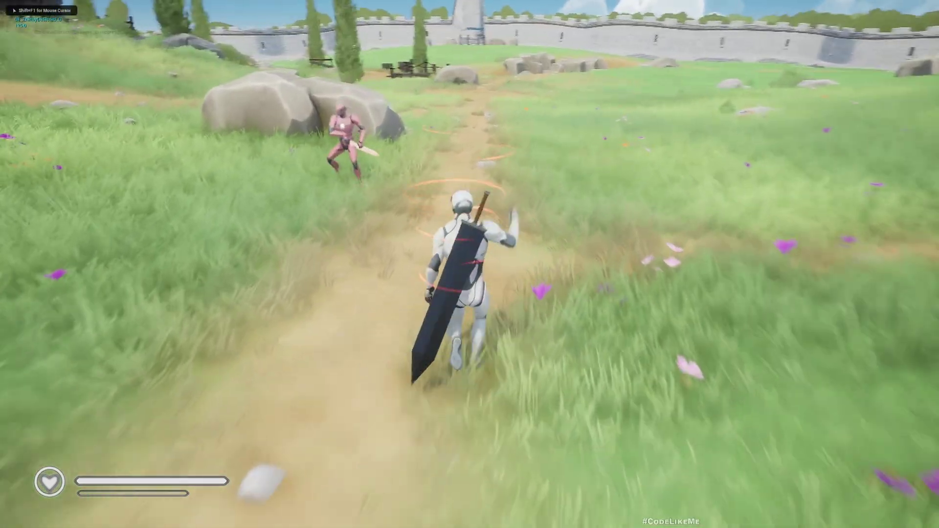
pyautogui.click(470, 264)
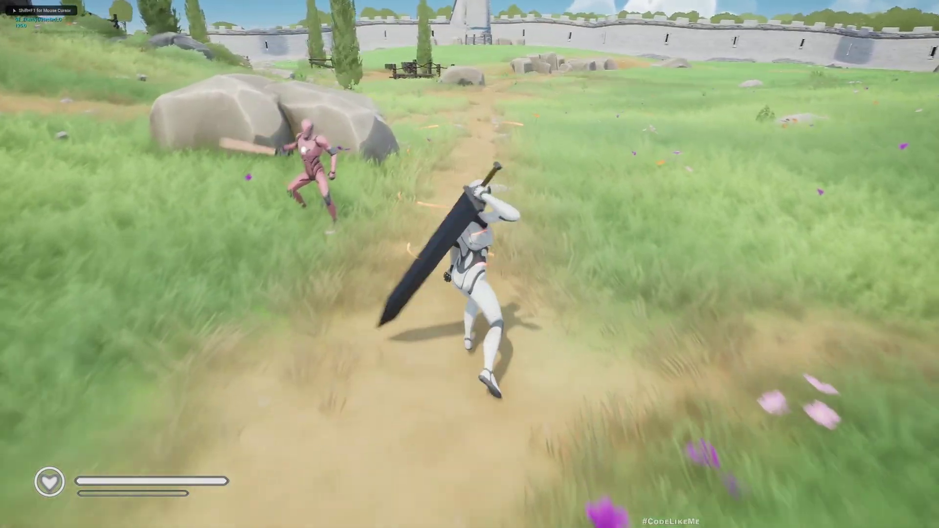
pyautogui.press('a')
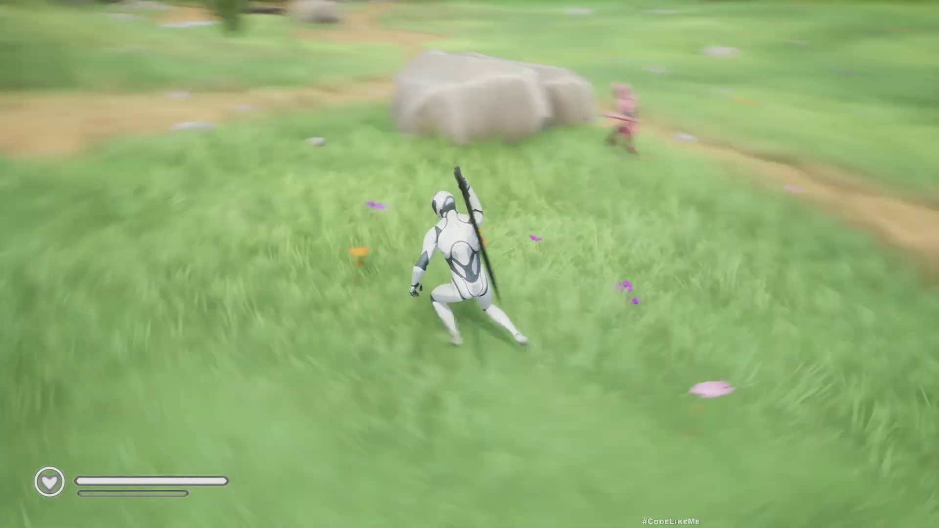
pyautogui.click(469, 264)
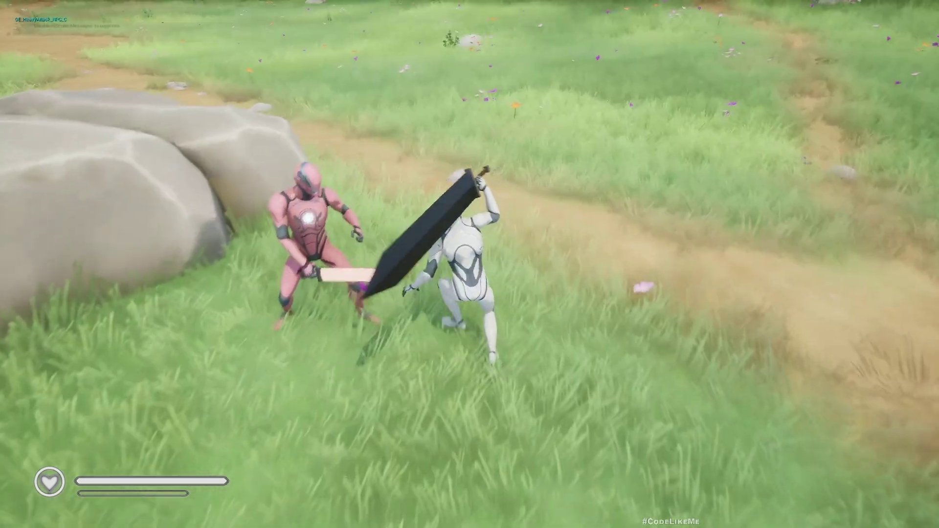
pyautogui.click(469, 264)
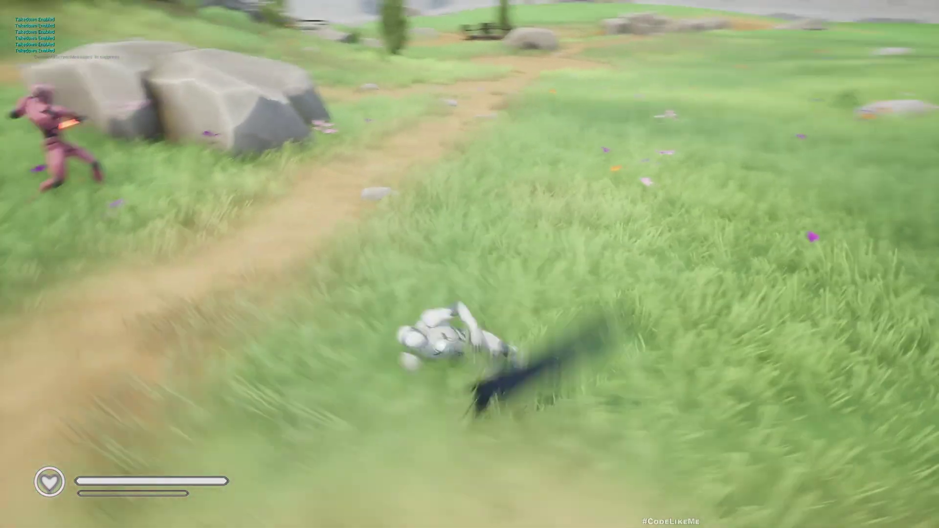
pyautogui.click(470, 264)
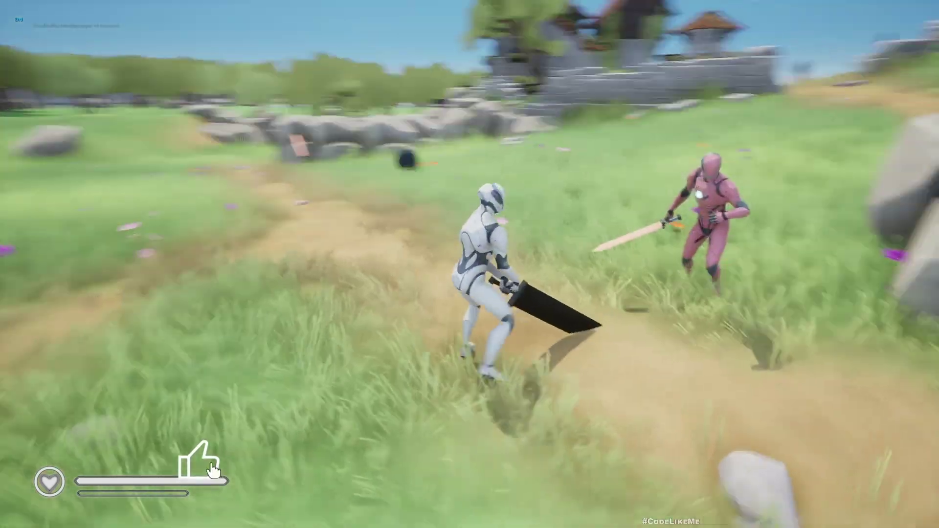
pyautogui.click(470, 264)
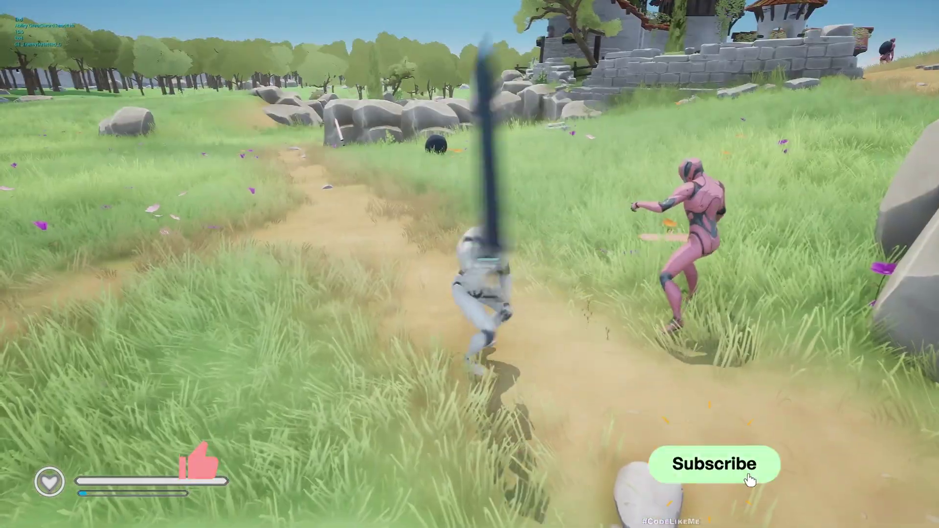
pyautogui.click(470, 264)
pyautogui.click(470, 264)
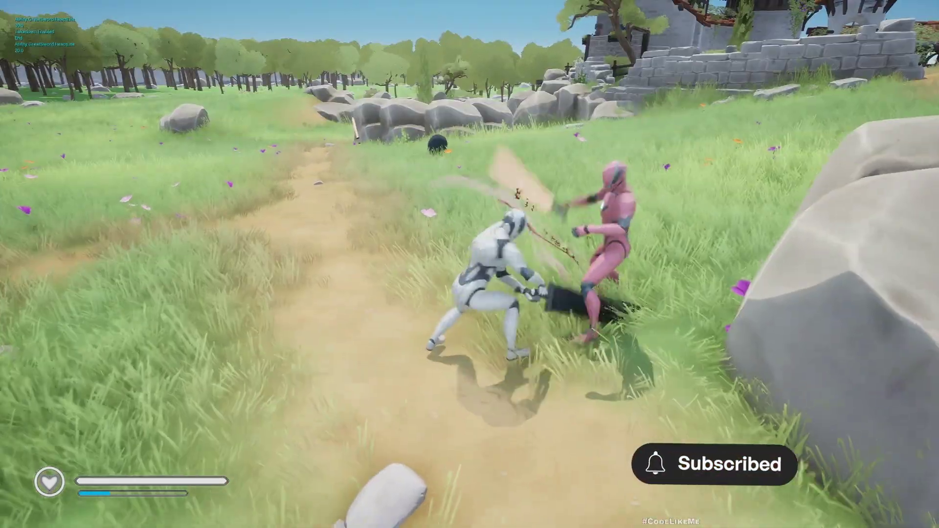
pyautogui.click(470, 264)
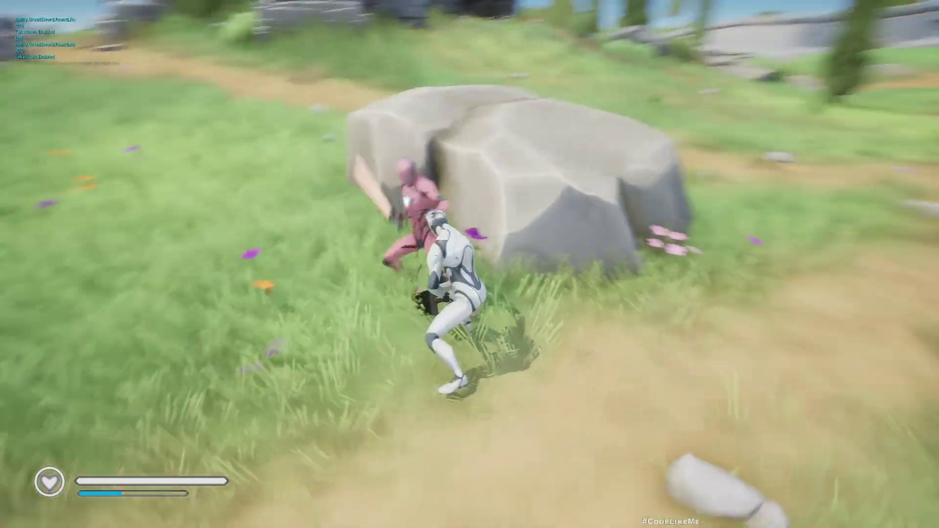
pyautogui.click(470, 264)
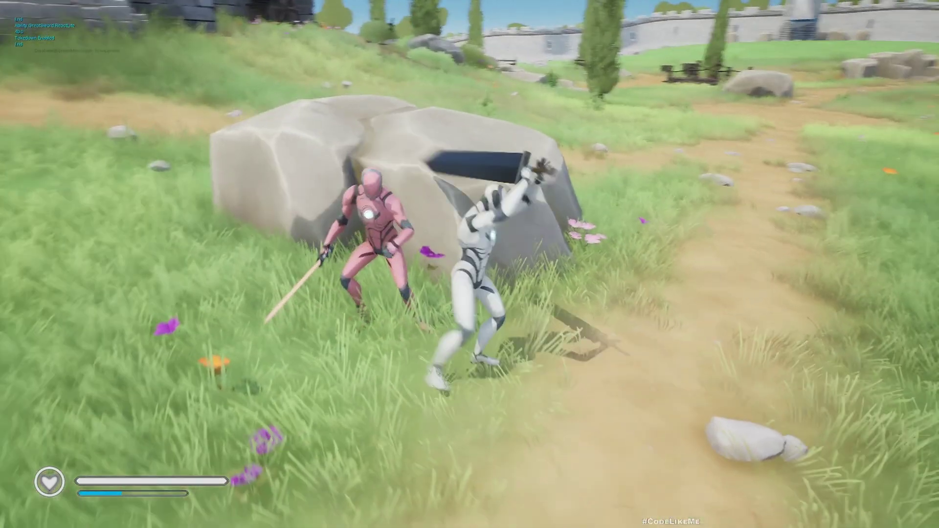
pyautogui.press('Escape')
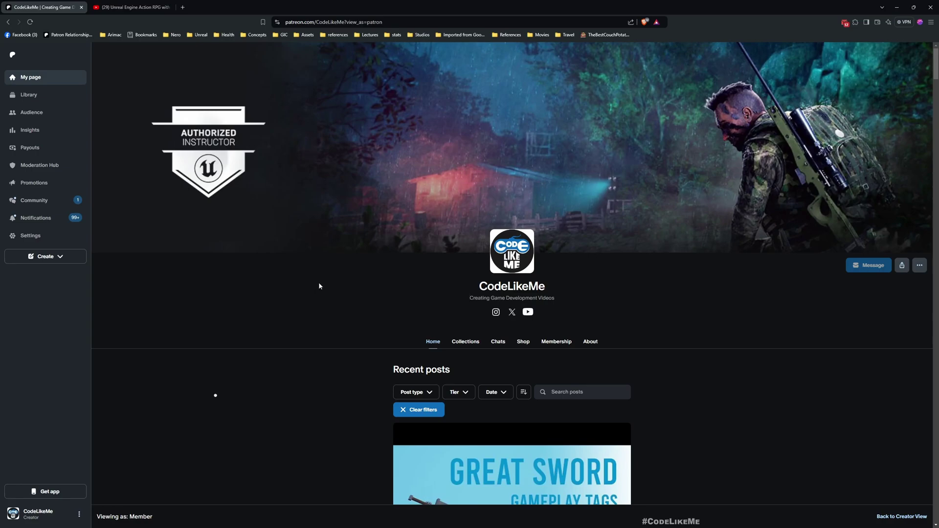
pyautogui.scroll(-5, 319, 283)
pyautogui.scroll(-5, 310, 357)
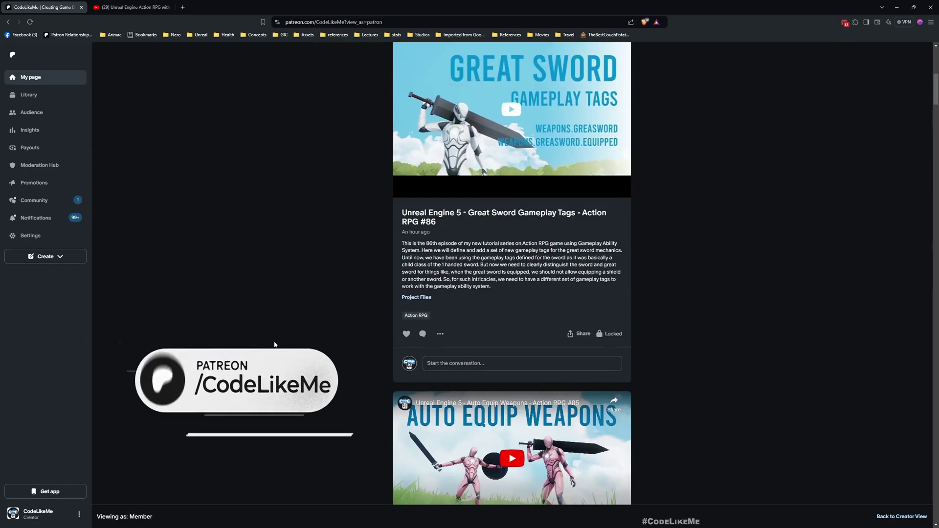
pyautogui.scroll(-4, 311, 358)
pyautogui.scroll(-4, 310, 358)
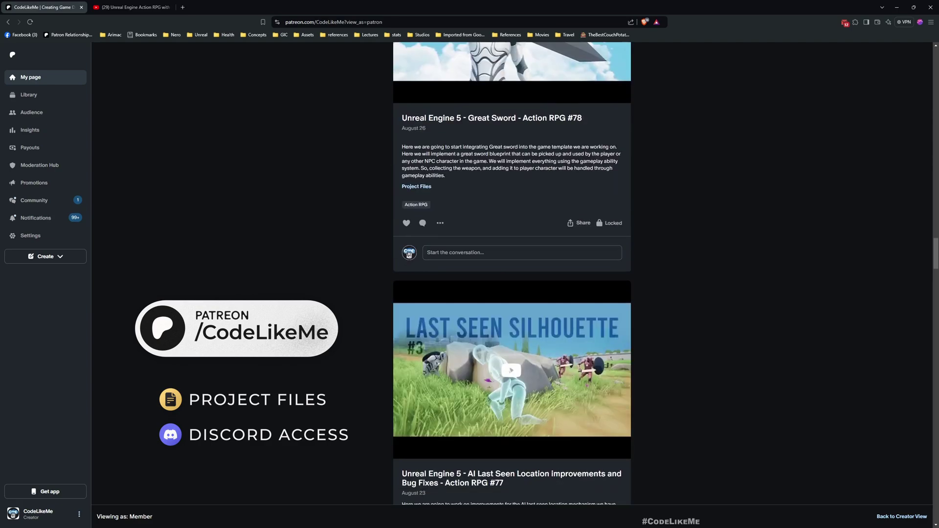
pyautogui.scroll(-3, 511, 273)
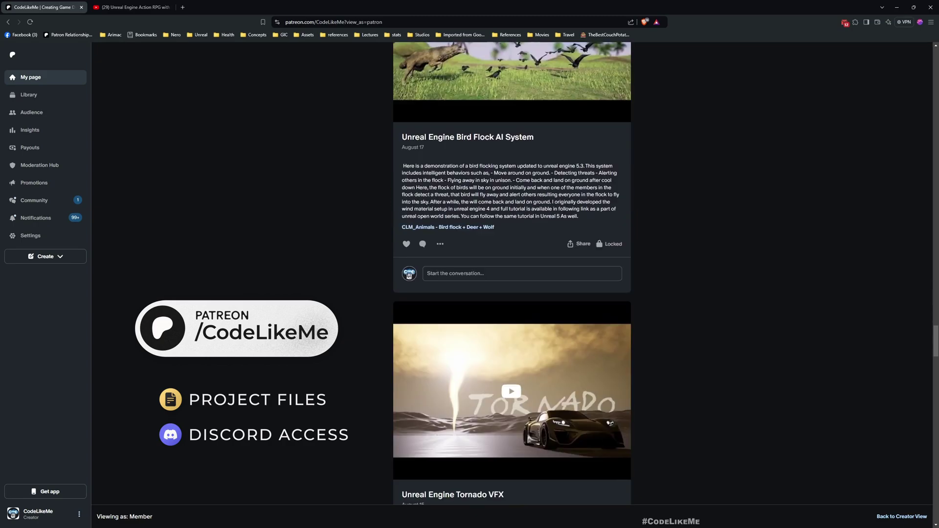
pyautogui.scroll(-5, 267, 356)
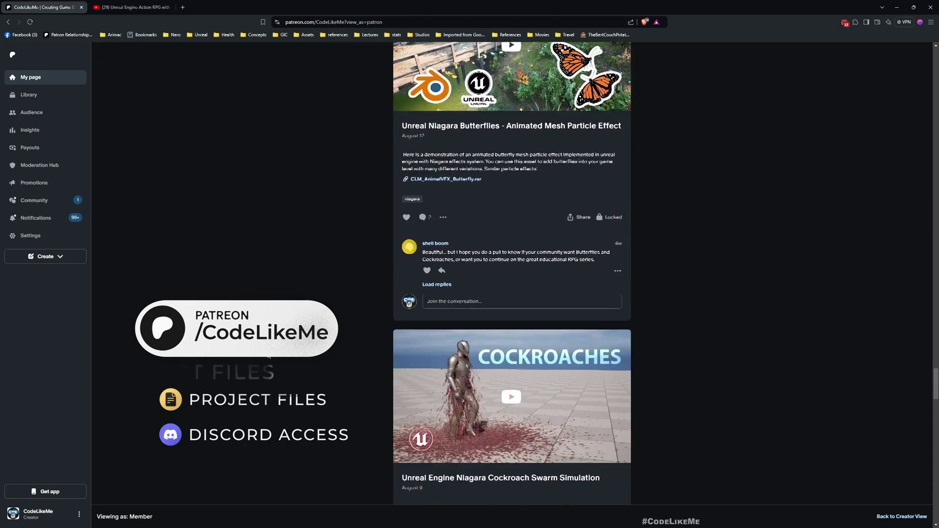
pyautogui.scroll(-5, 268, 356)
pyautogui.scroll(-4, 267, 357)
pyautogui.scroll(-3, 267, 357)
pyautogui.scroll(-5, 268, 356)
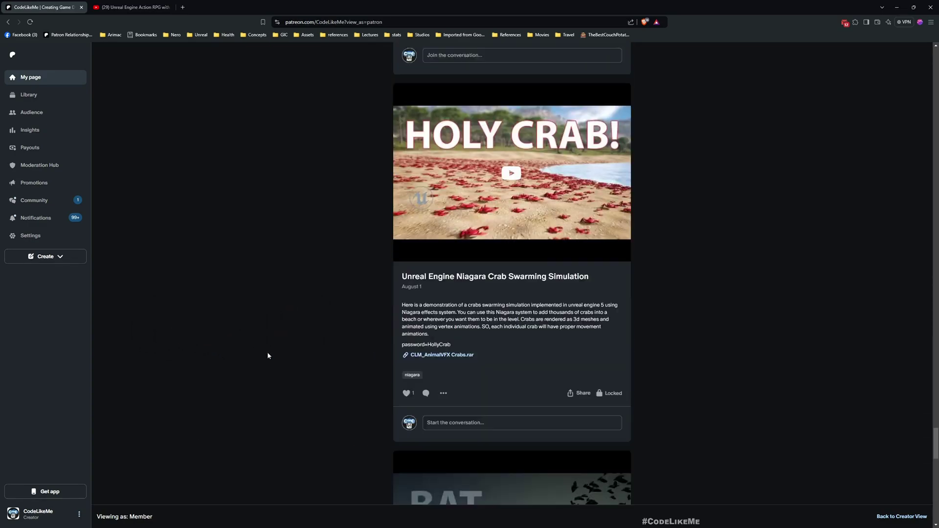
pyautogui.scroll(-4, 267, 356)
pyautogui.scroll(-3, 268, 356)
pyautogui.scroll(-4, 268, 356)
pyautogui.scroll(-4, 267, 357)
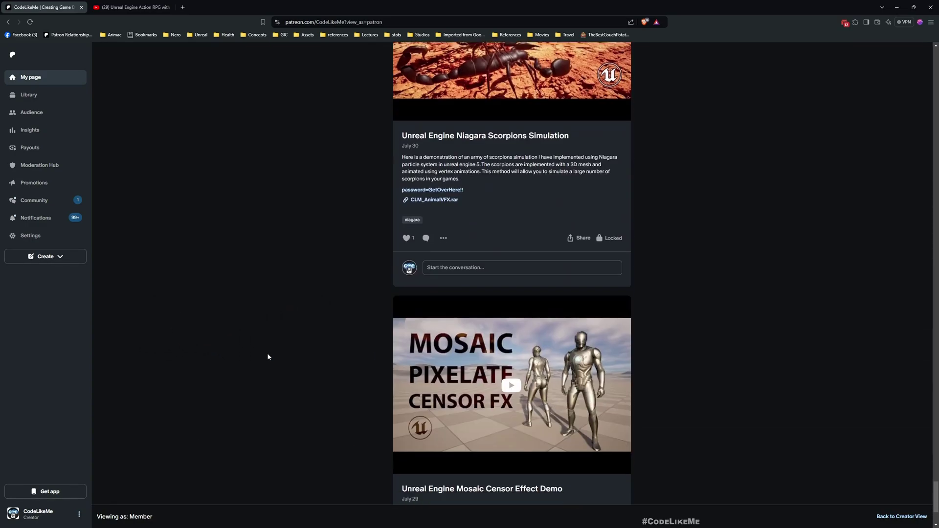